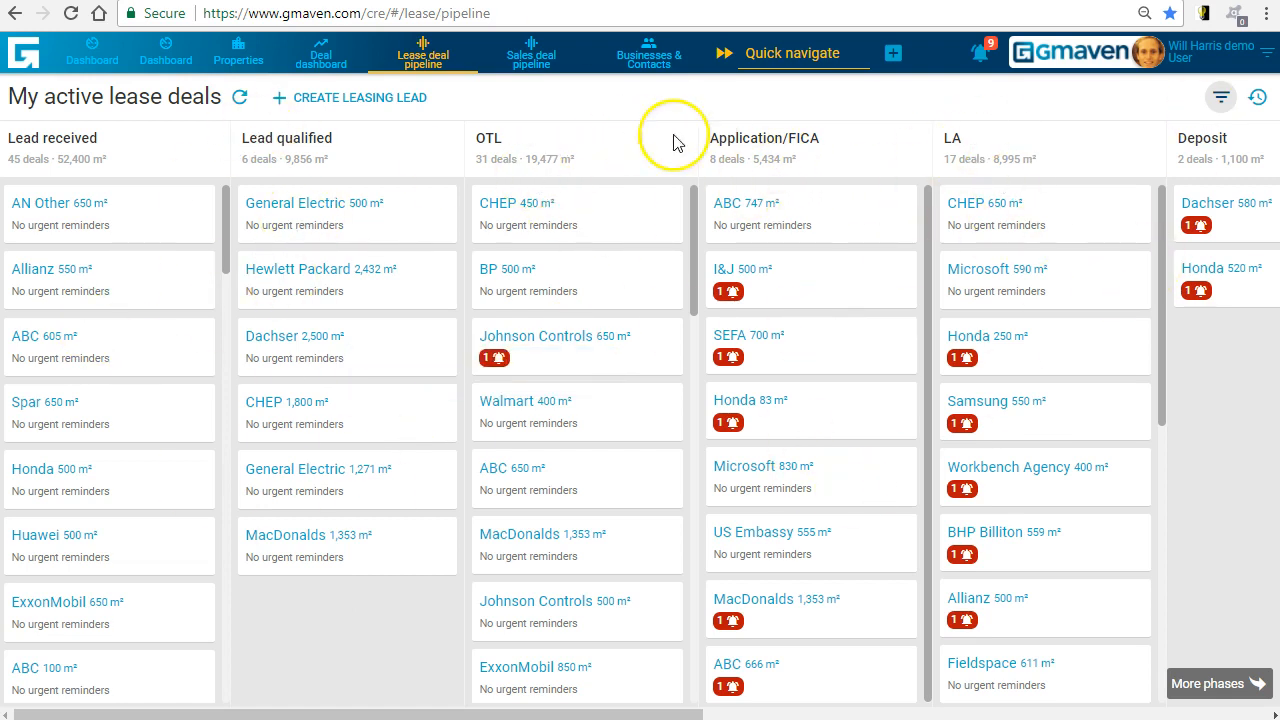
- Start a new leasing lead for tenant ABC with a minimum GLA requirement of 650 m²
left_click(895, 53)
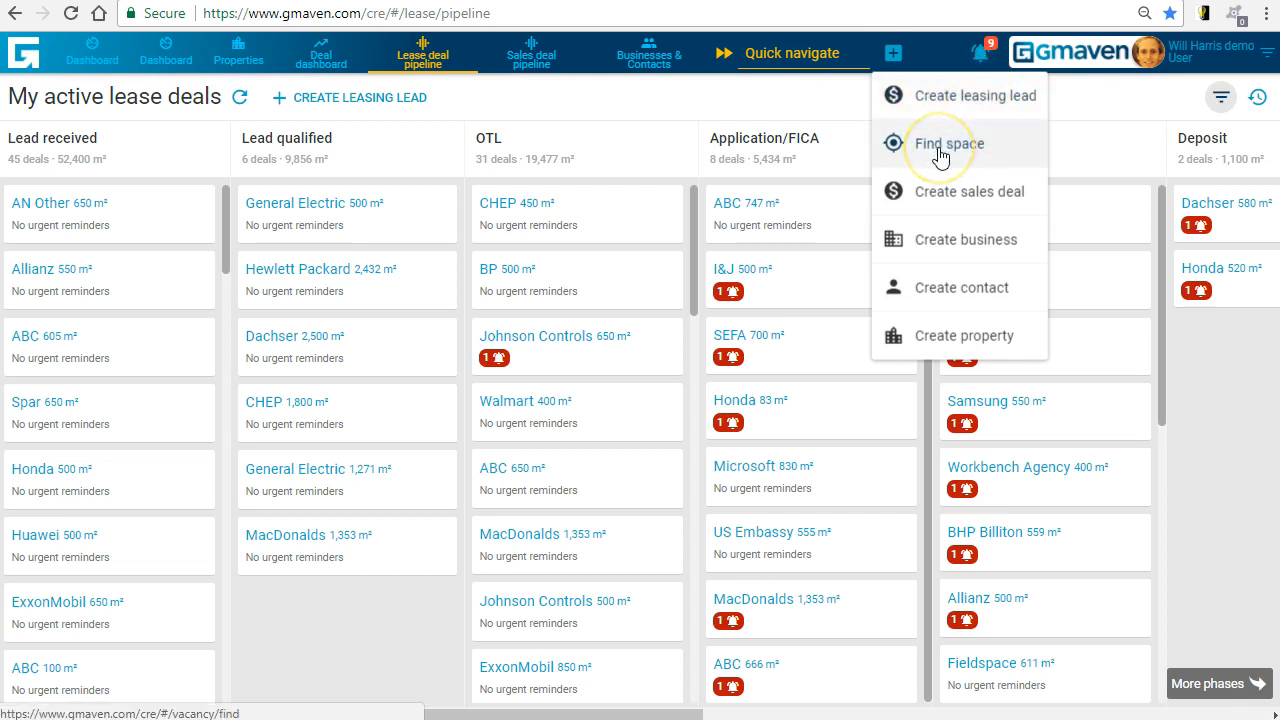
left_click(935, 95)
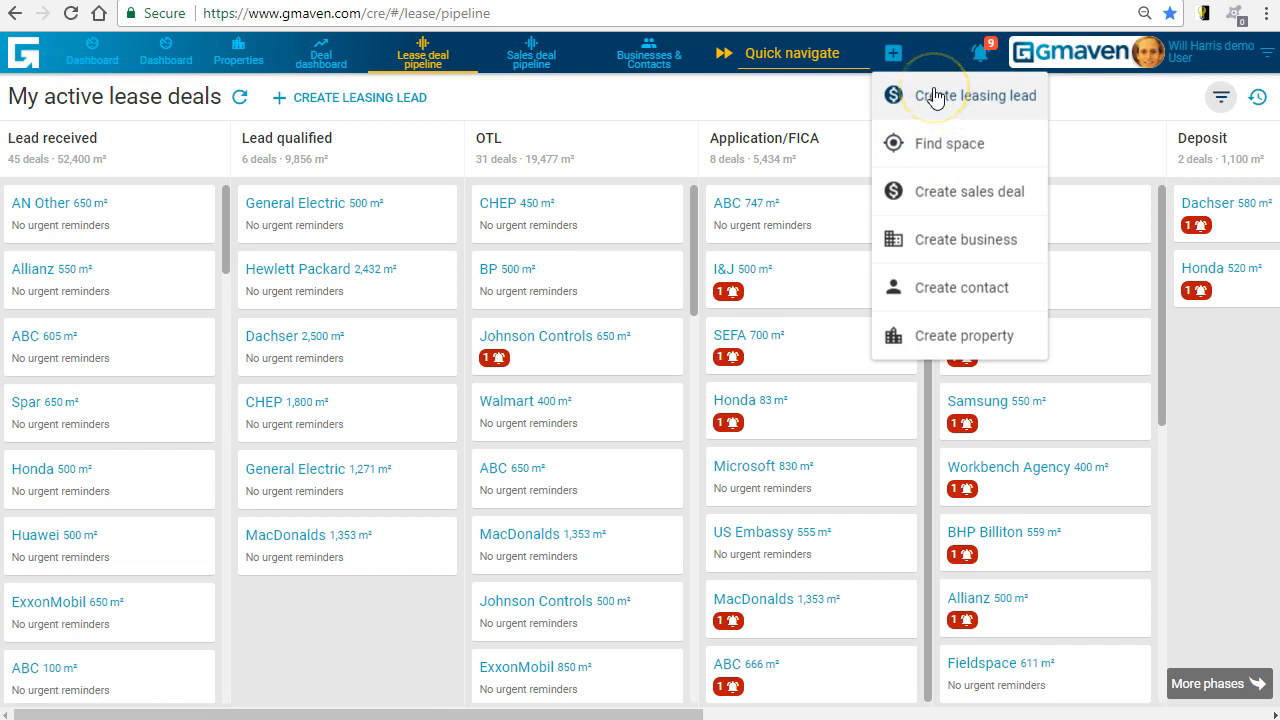
left_click(935, 95)
left_click(367, 272)
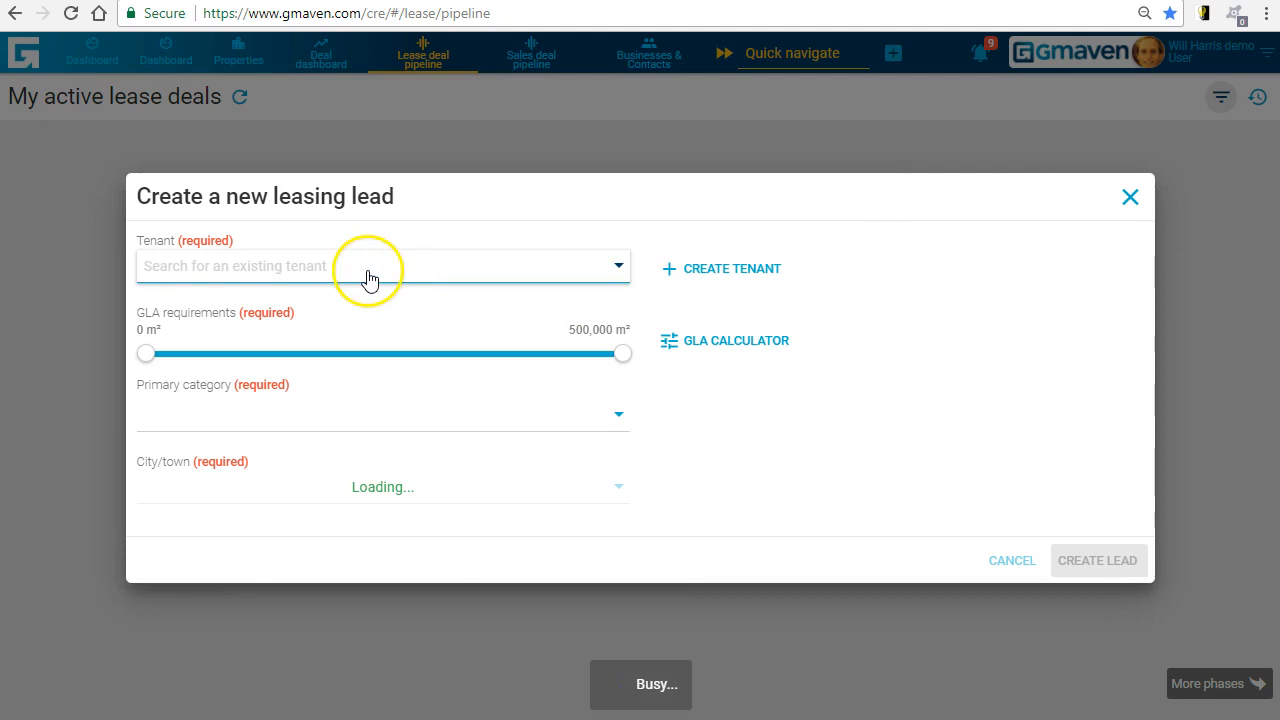
type("abc")
left_click(257, 308)
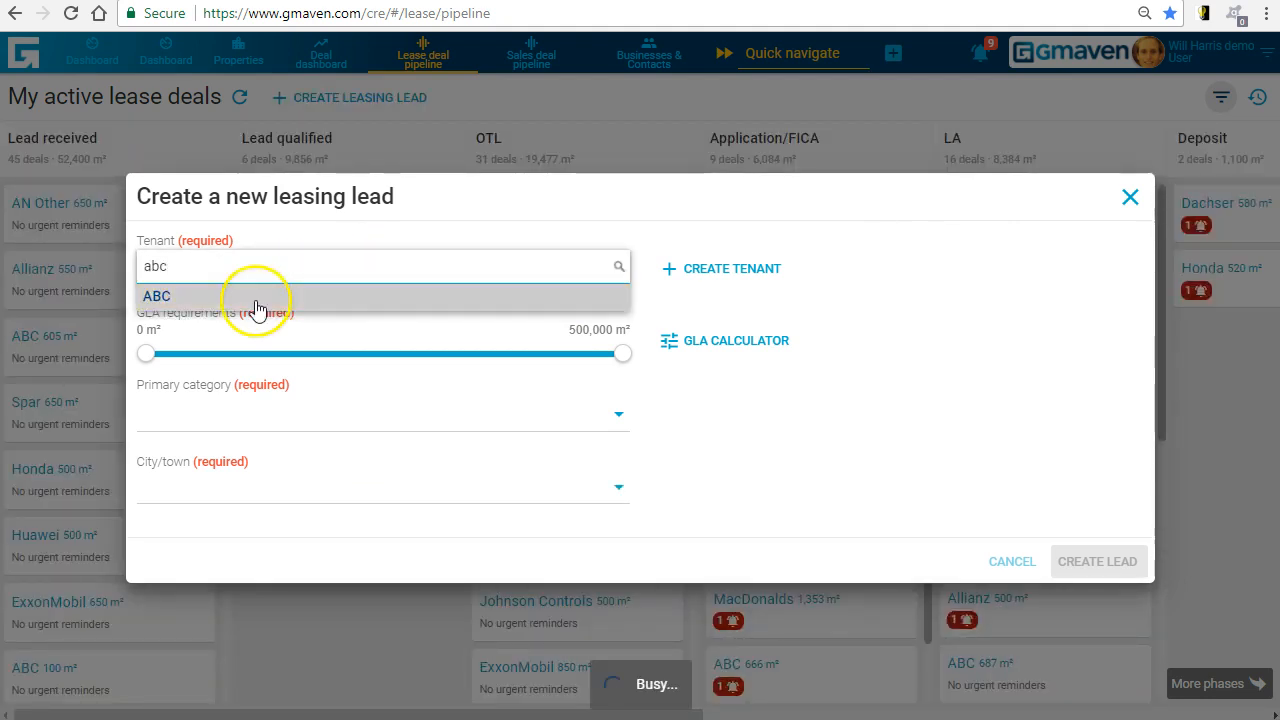
left_click(170, 302)
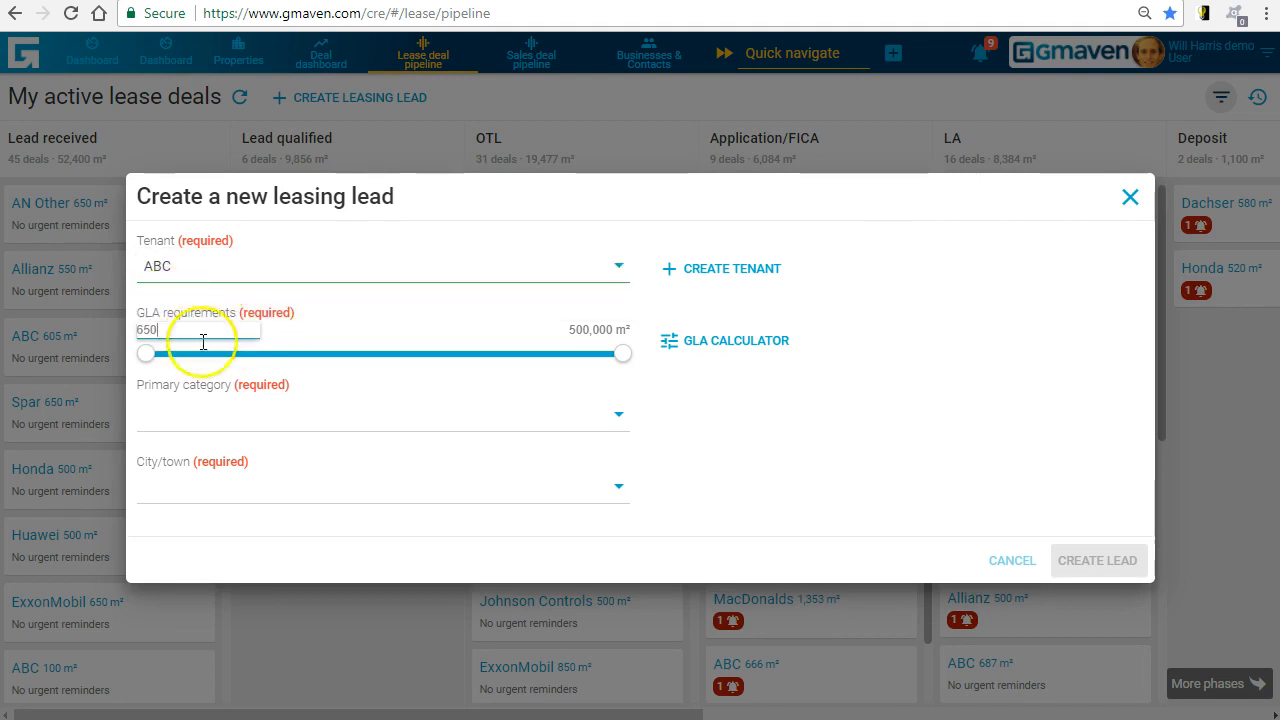
- Set the maximum GLA to 1,200 m², the primary category to Office and the city to Johannesburg, and create the lead
left_click(590, 330)
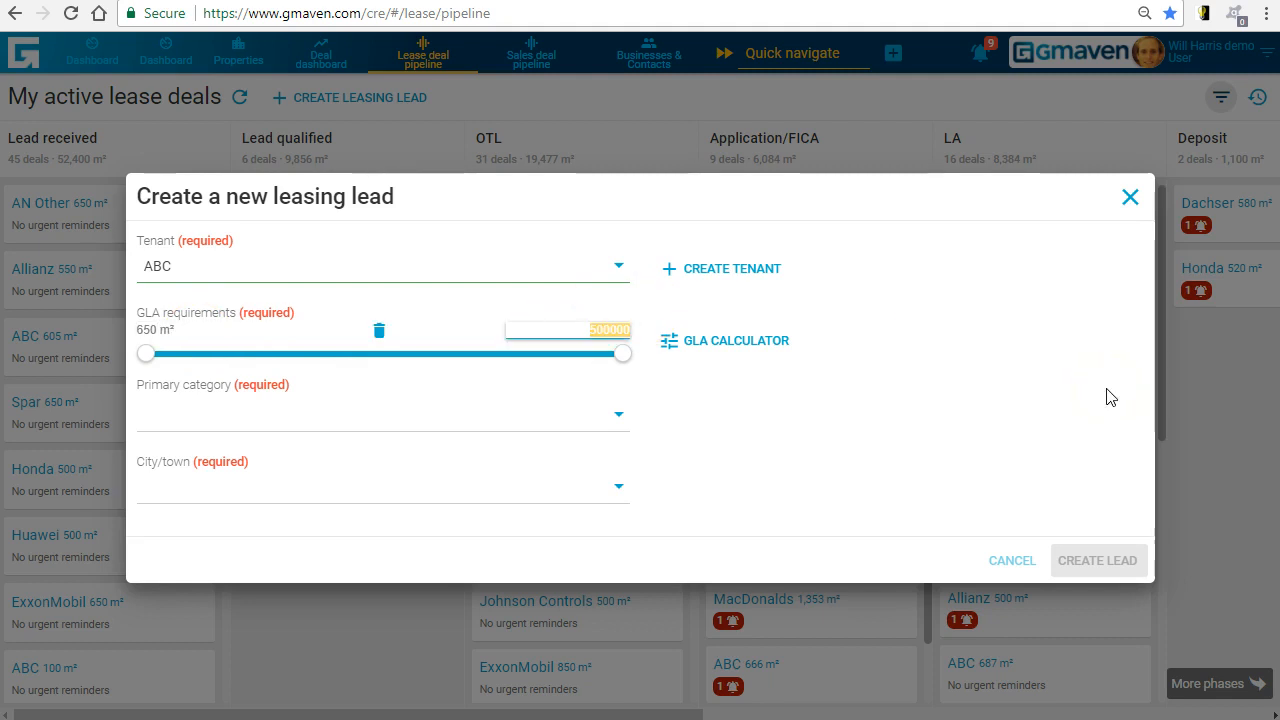
left_click(408, 410)
left_click(185, 508)
left_click(233, 490)
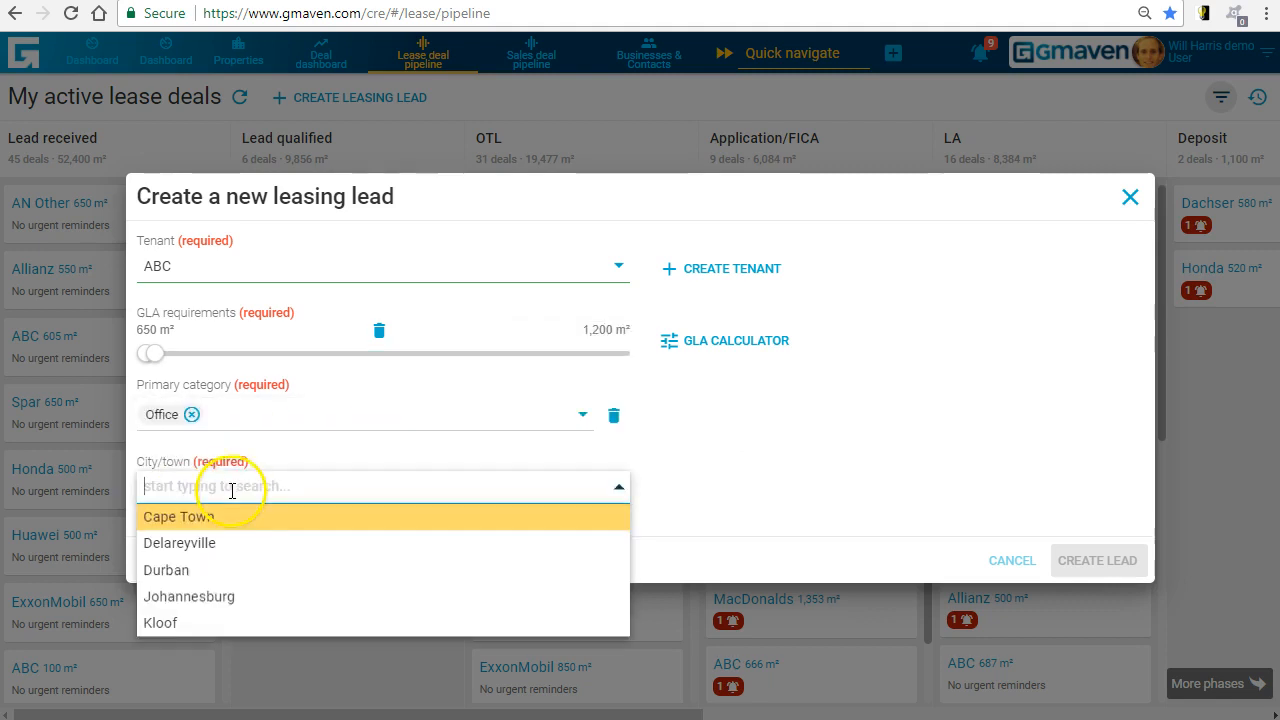
left_click(205, 597)
left_click(1094, 560)
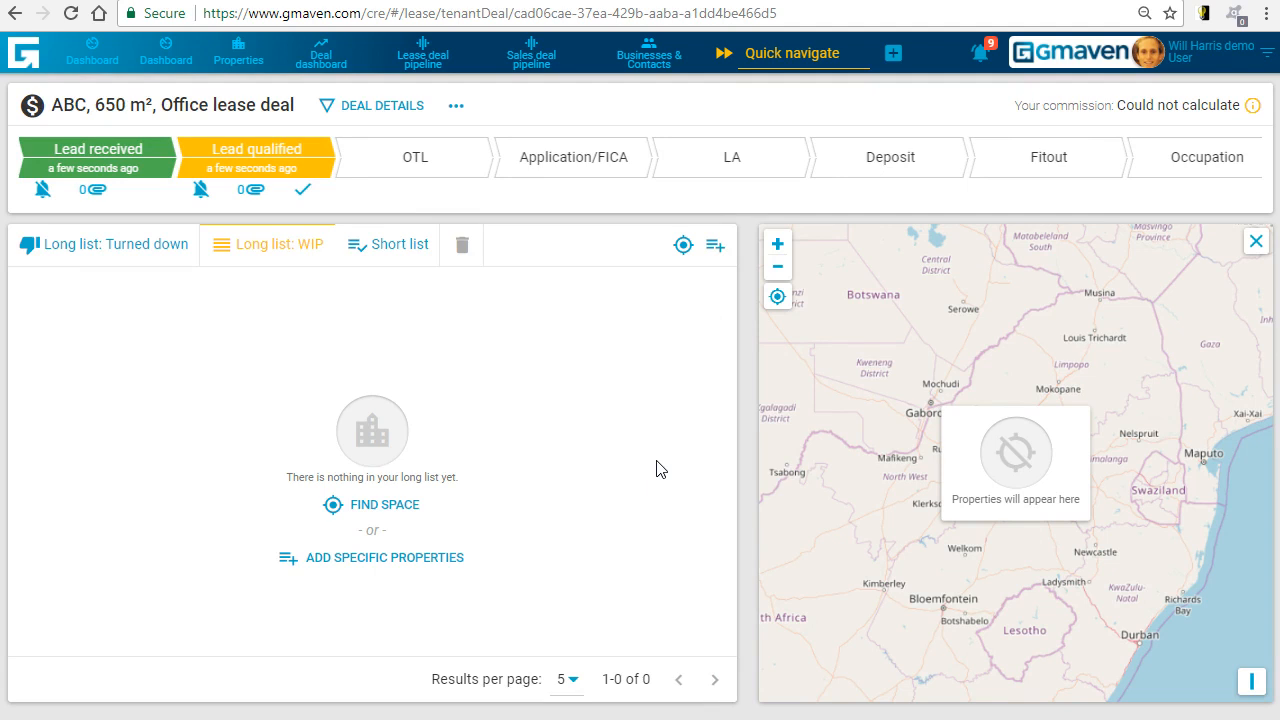
- Find space for the deal in the suburbs Sandton and Rosebank - GP
left_click(389, 504)
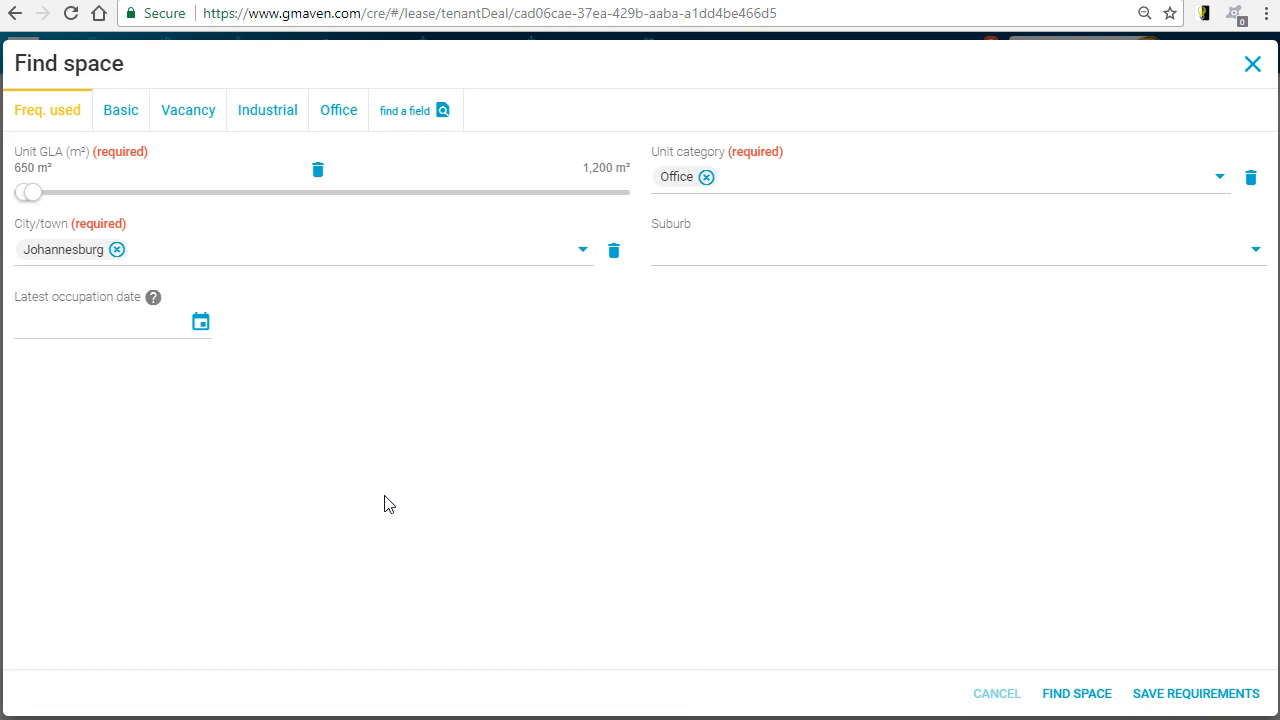
left_click(700, 249)
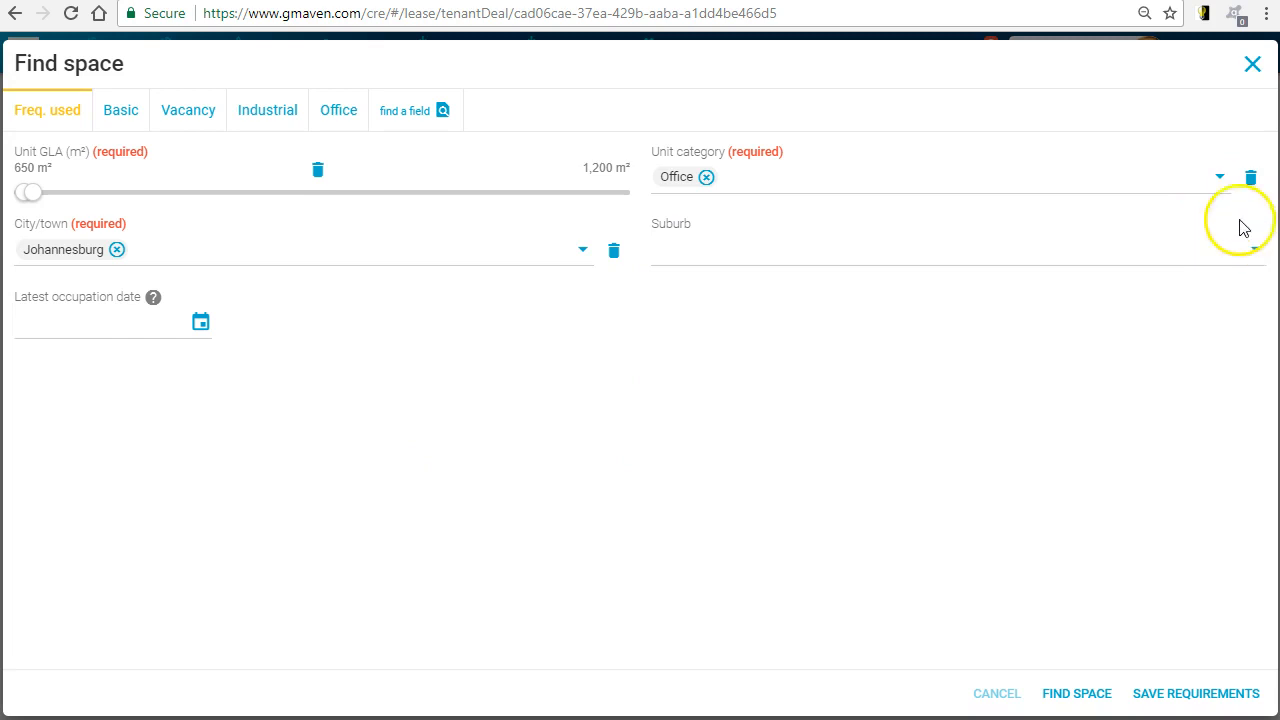
left_click(761, 247)
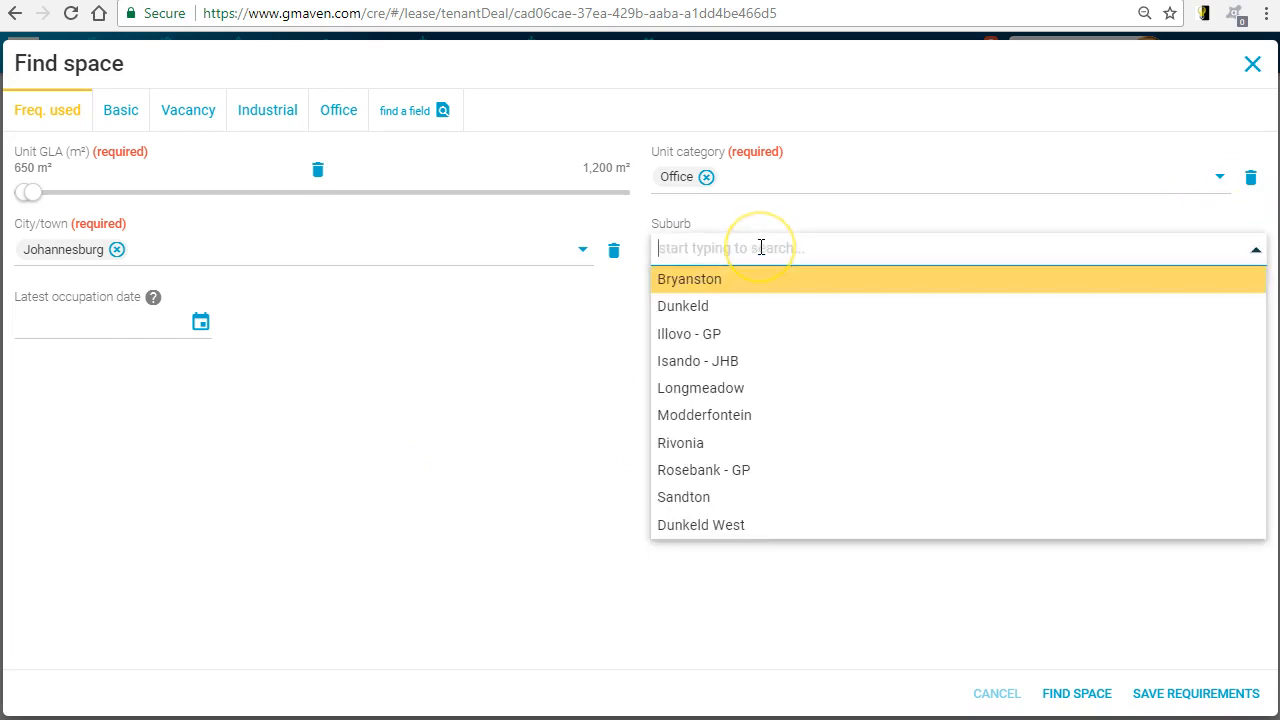
left_click(683, 497)
left_click(774, 249)
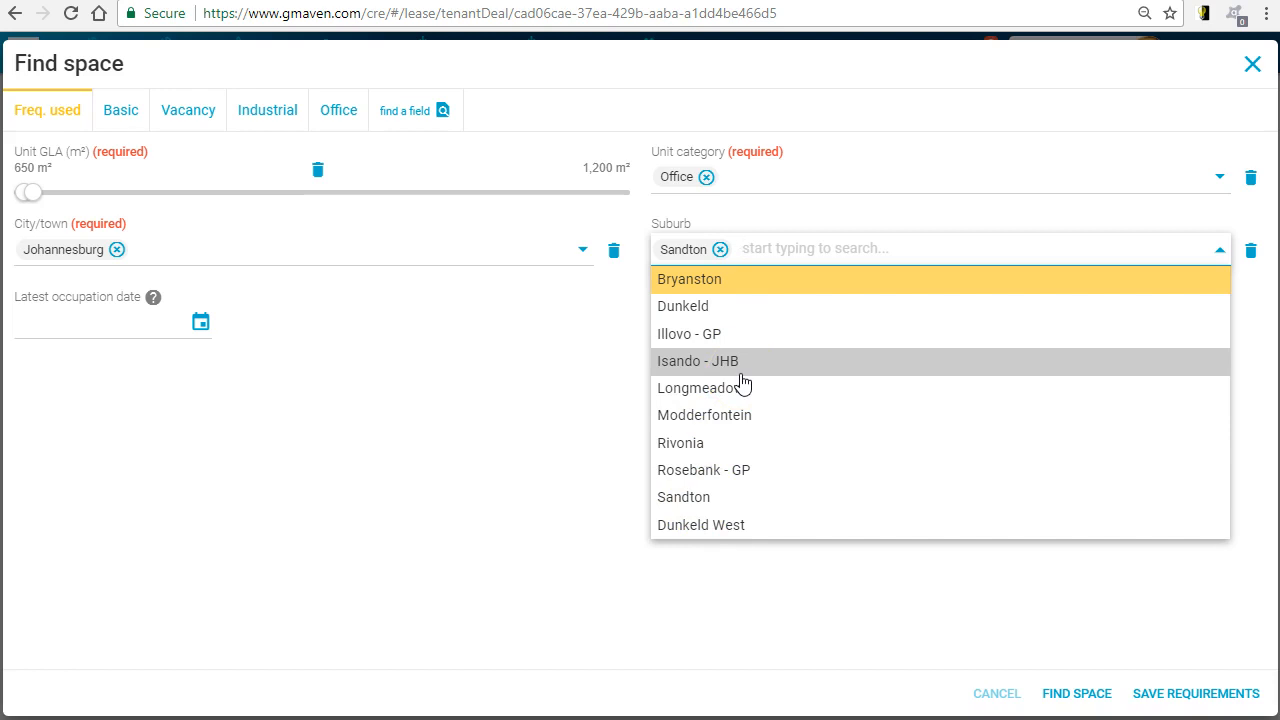
left_click(702, 474)
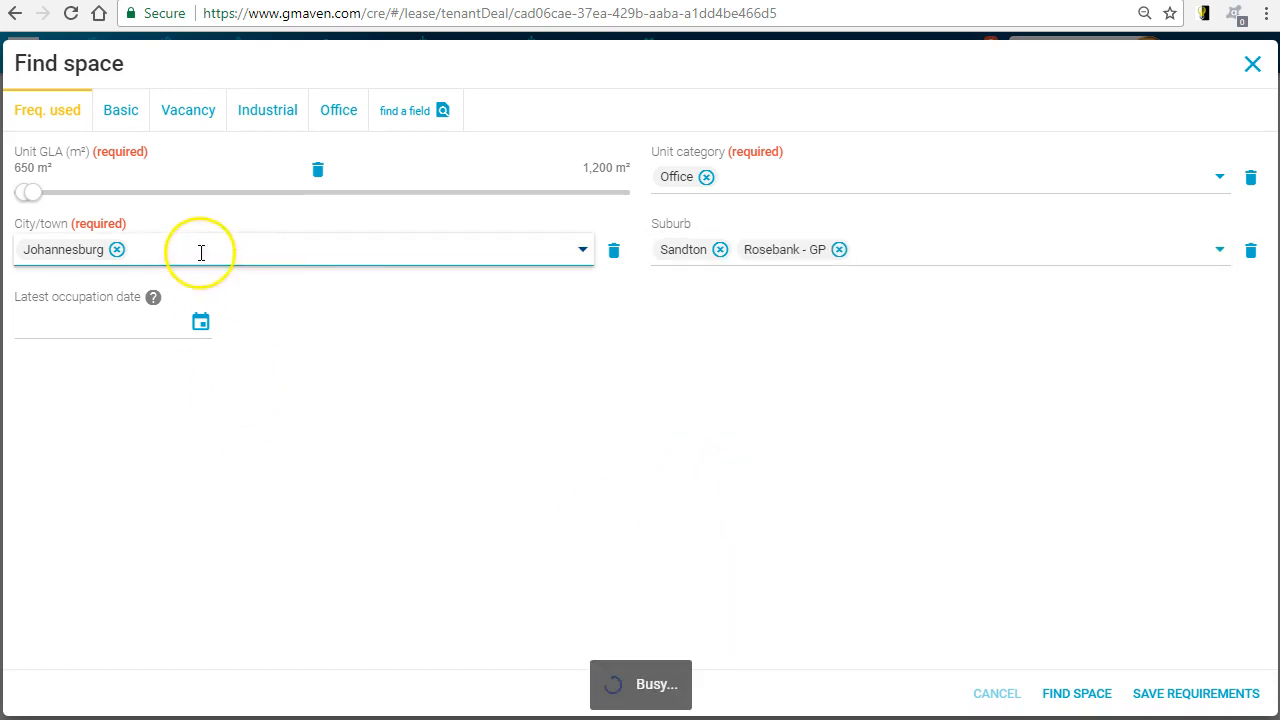
left_click(1077, 694)
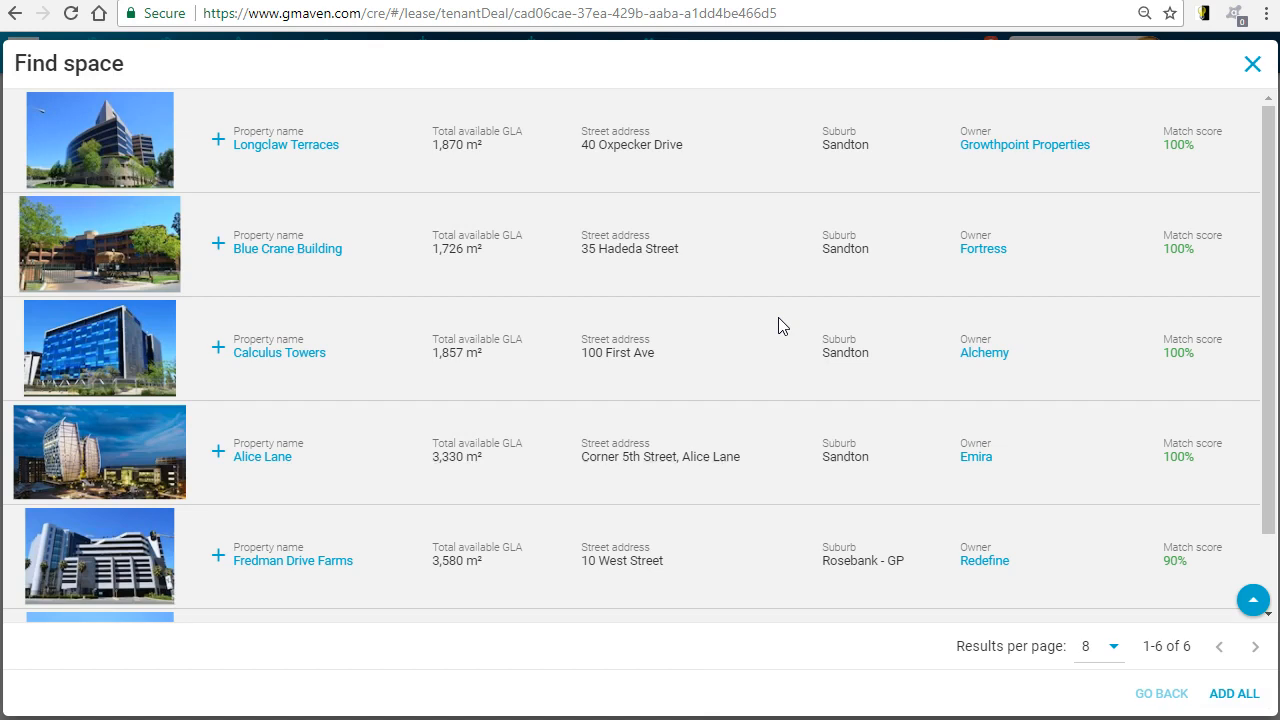
- Review the matching properties and examine the available units of Fredman Drive Farms and Malick Sidibe House
left_click_drag(1267, 130, 1270, 208)
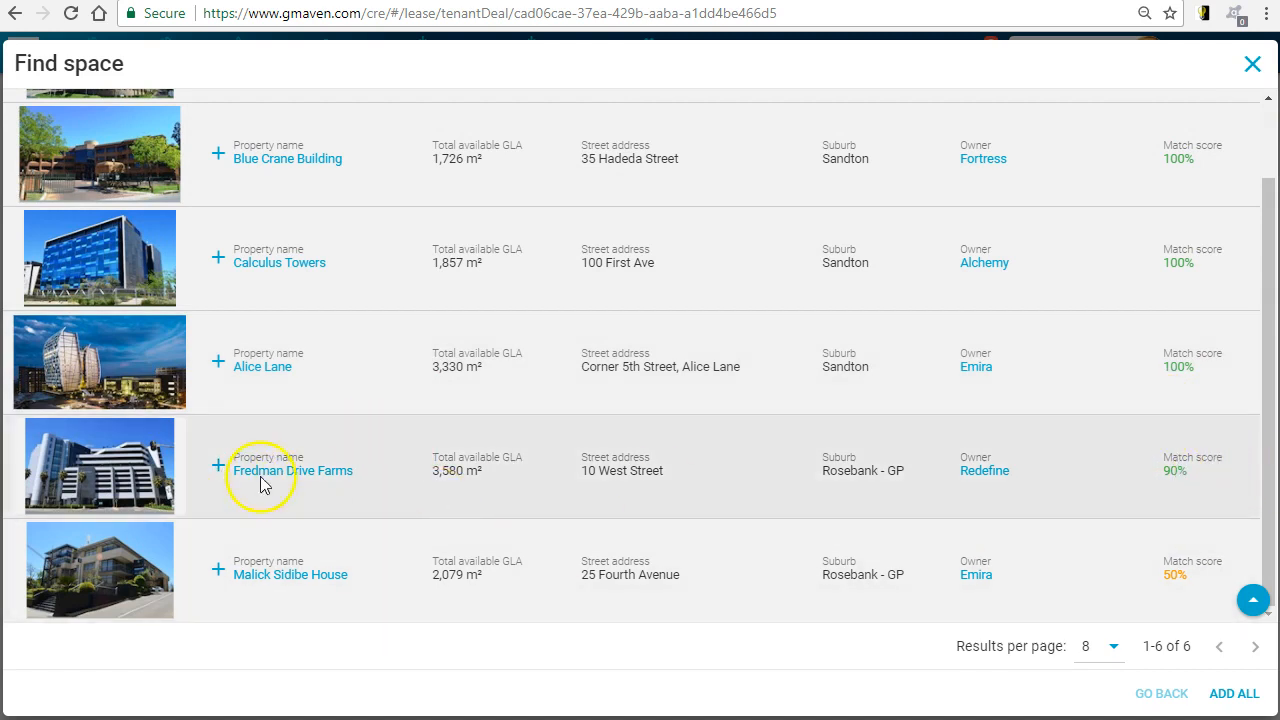
left_click(218, 470)
left_click_drag(1257, 200, 1257, 386)
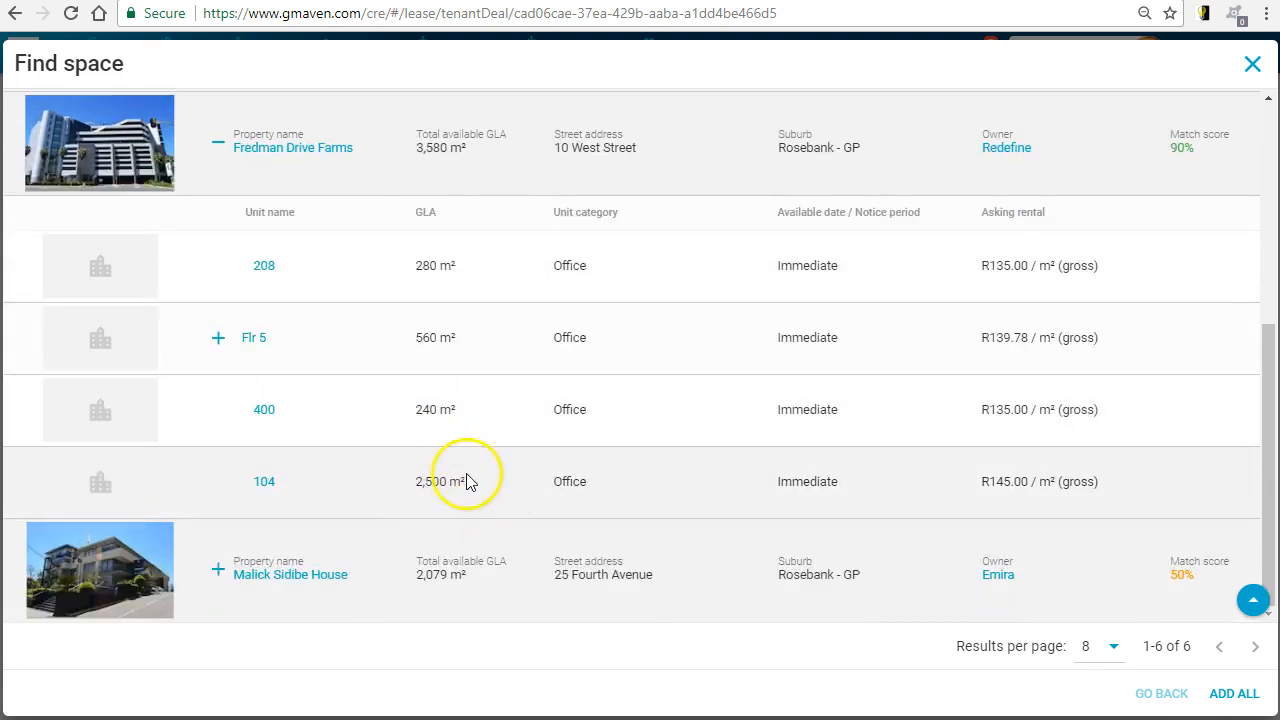
left_click(218, 150)
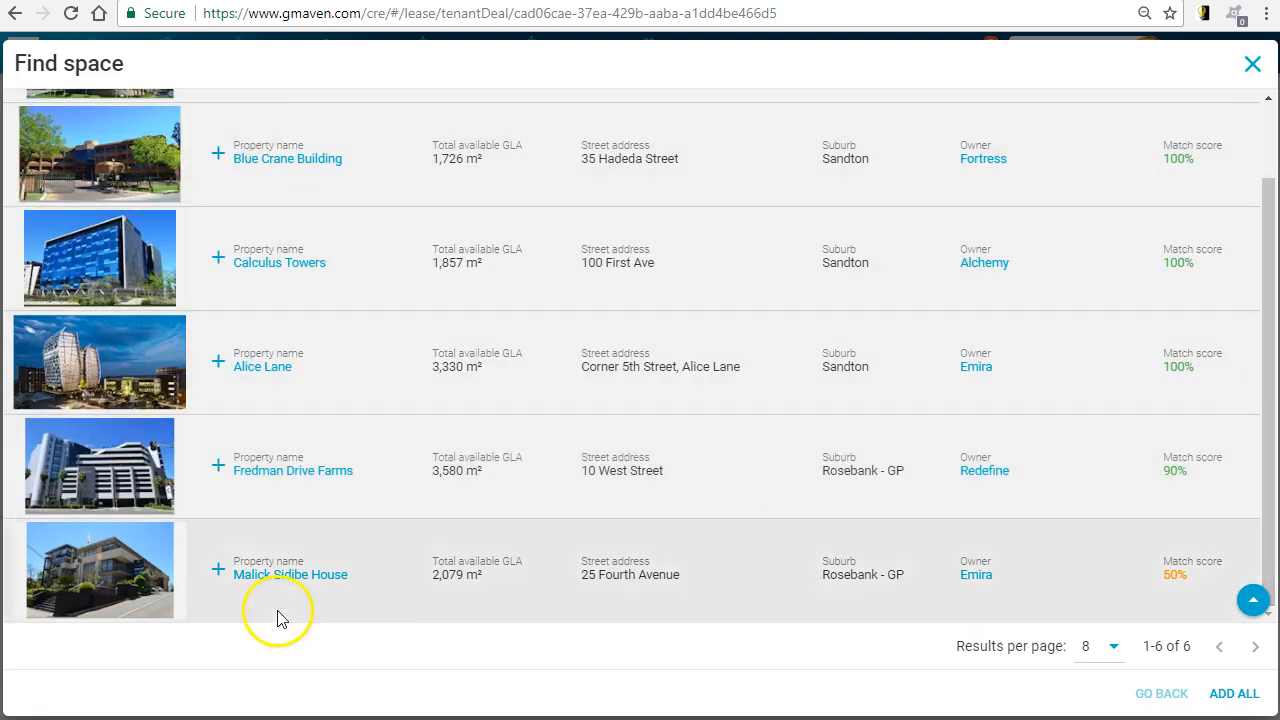
left_click(215, 574)
left_click_drag(1257, 286, 1260, 382)
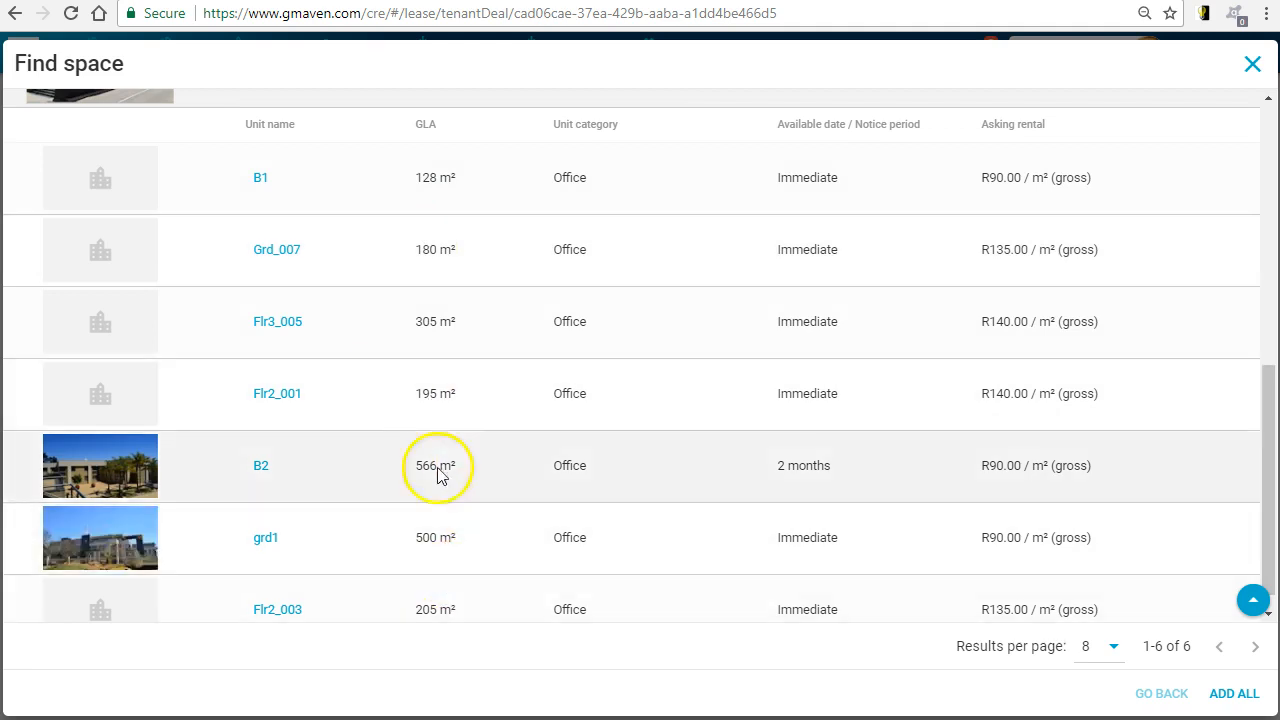
left_click_drag(1260, 431, 1263, 385)
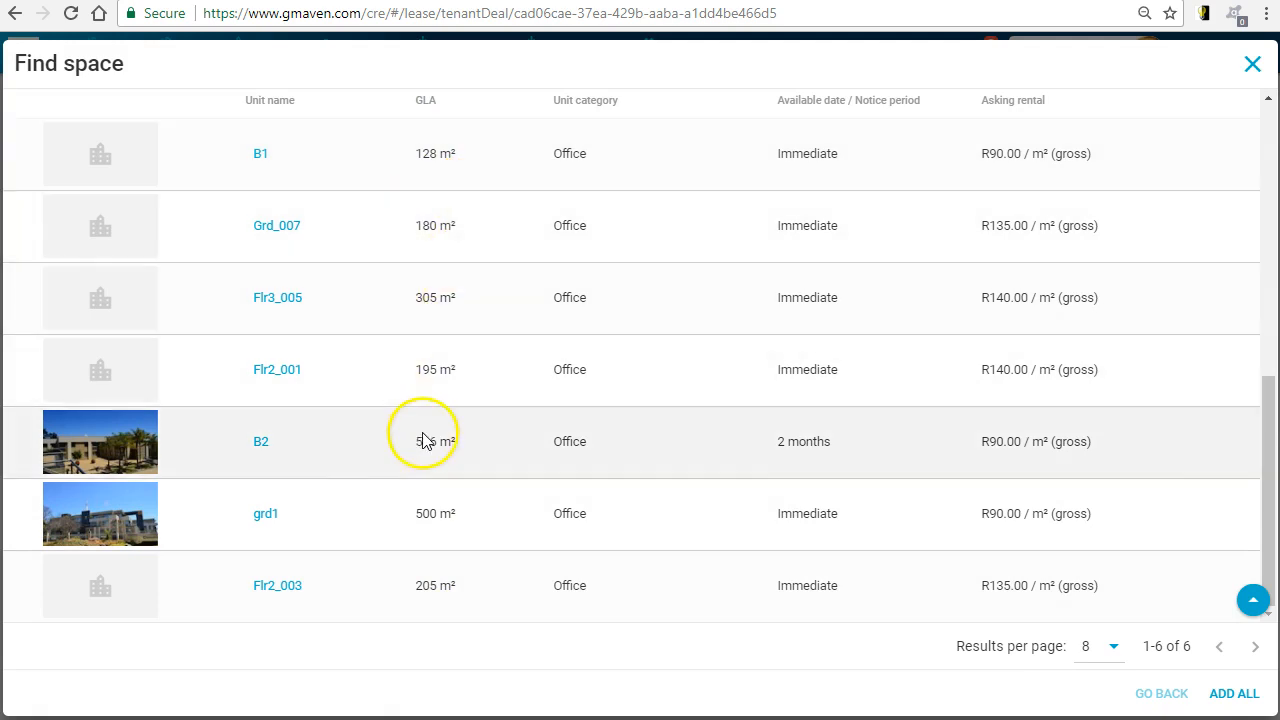
- Add all matching properties to the deal's long list and download its leasing brochure
left_click(1234, 694)
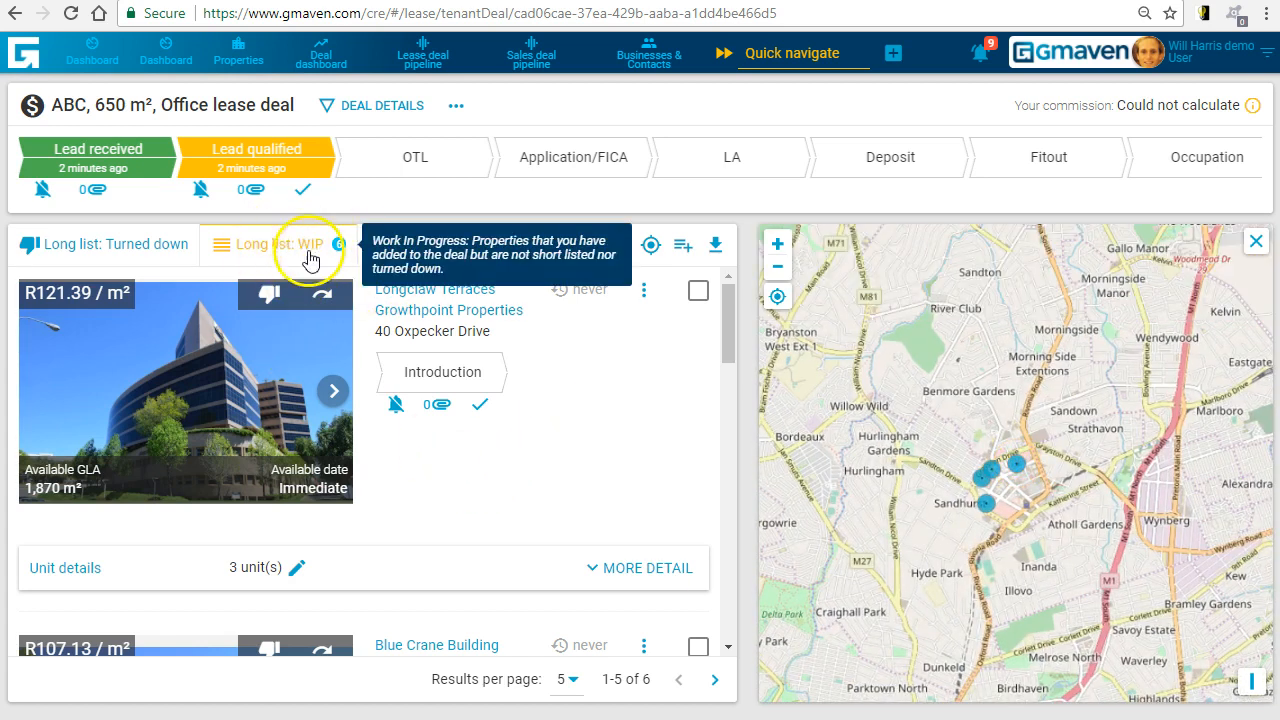
left_click(712, 244)
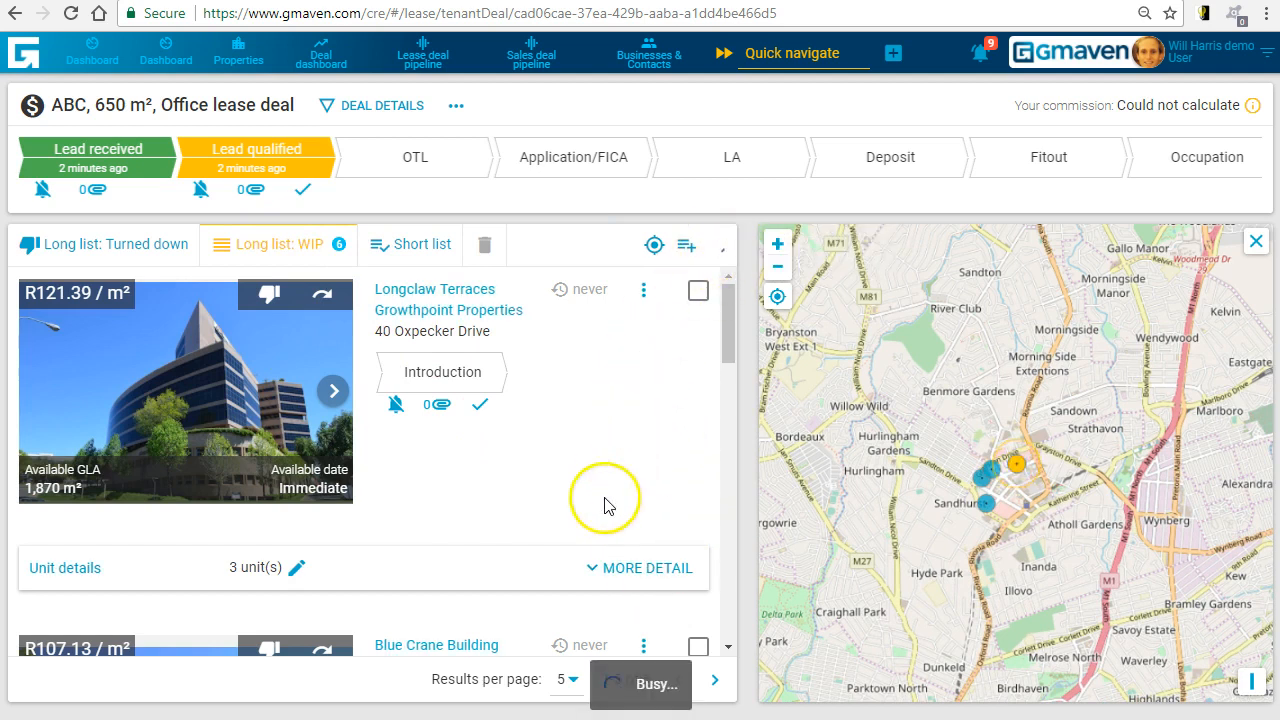
left_click(698, 291)
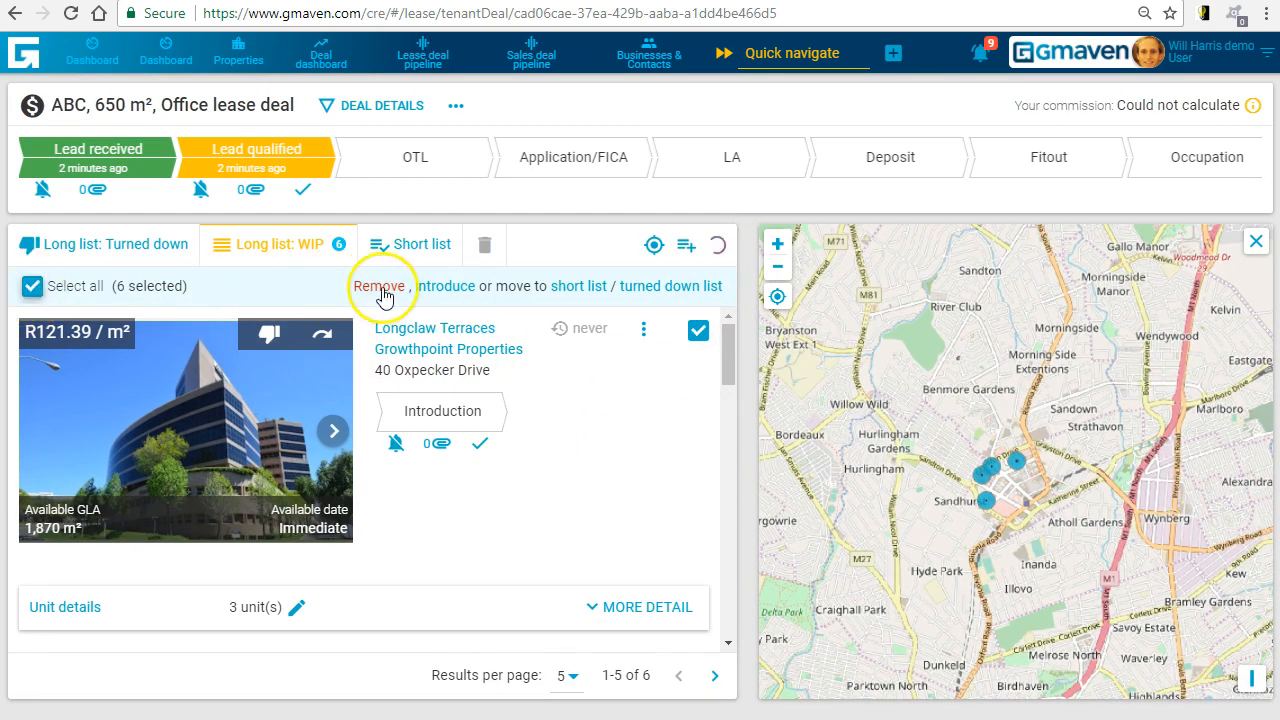
left_click(485, 249)
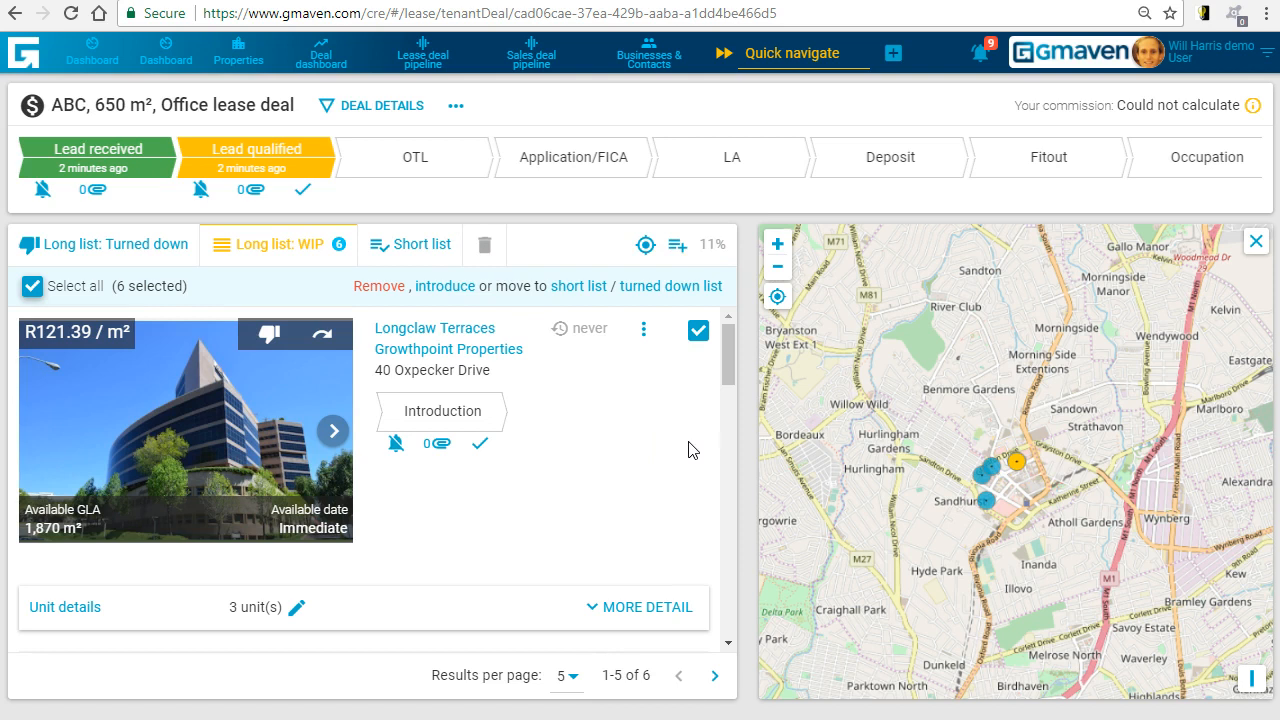
left_click(33, 286)
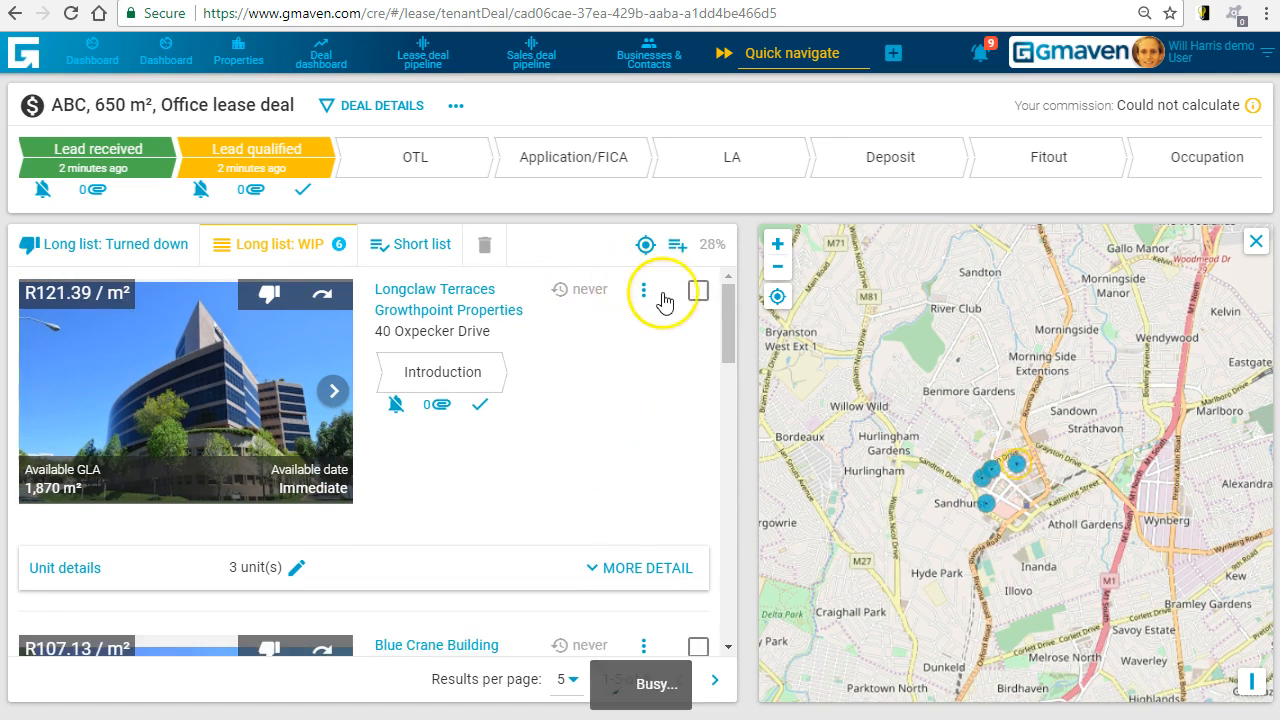
- Select Longclaw Terraces in the long list and review its photos and unit details
left_click(698, 290)
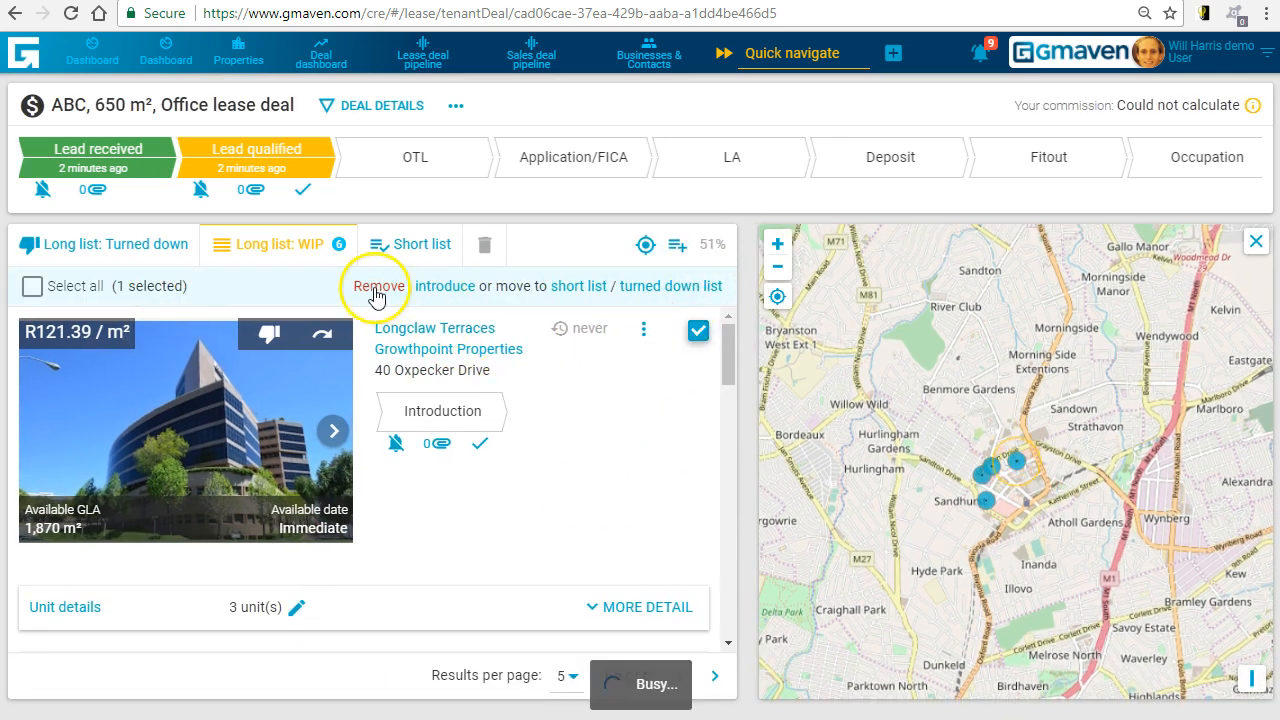
left_click_drag(727, 357, 720, 282)
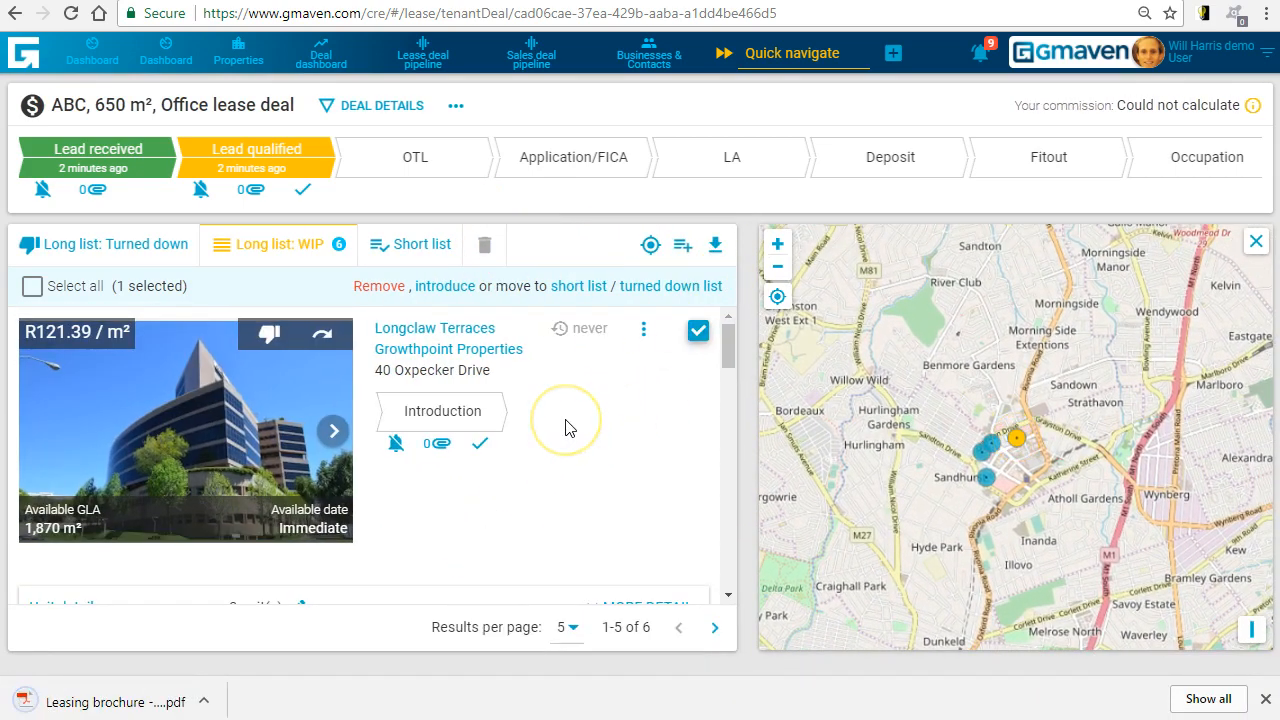
left_click(334, 433)
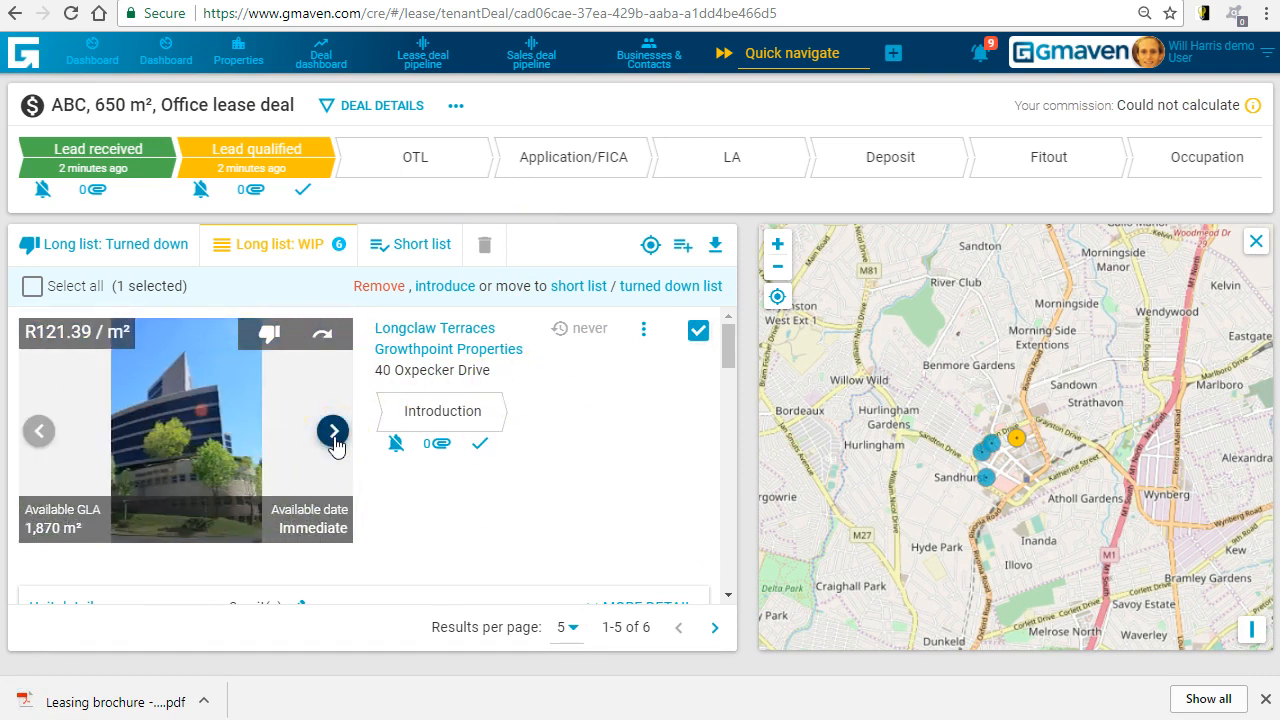
left_click(334, 433)
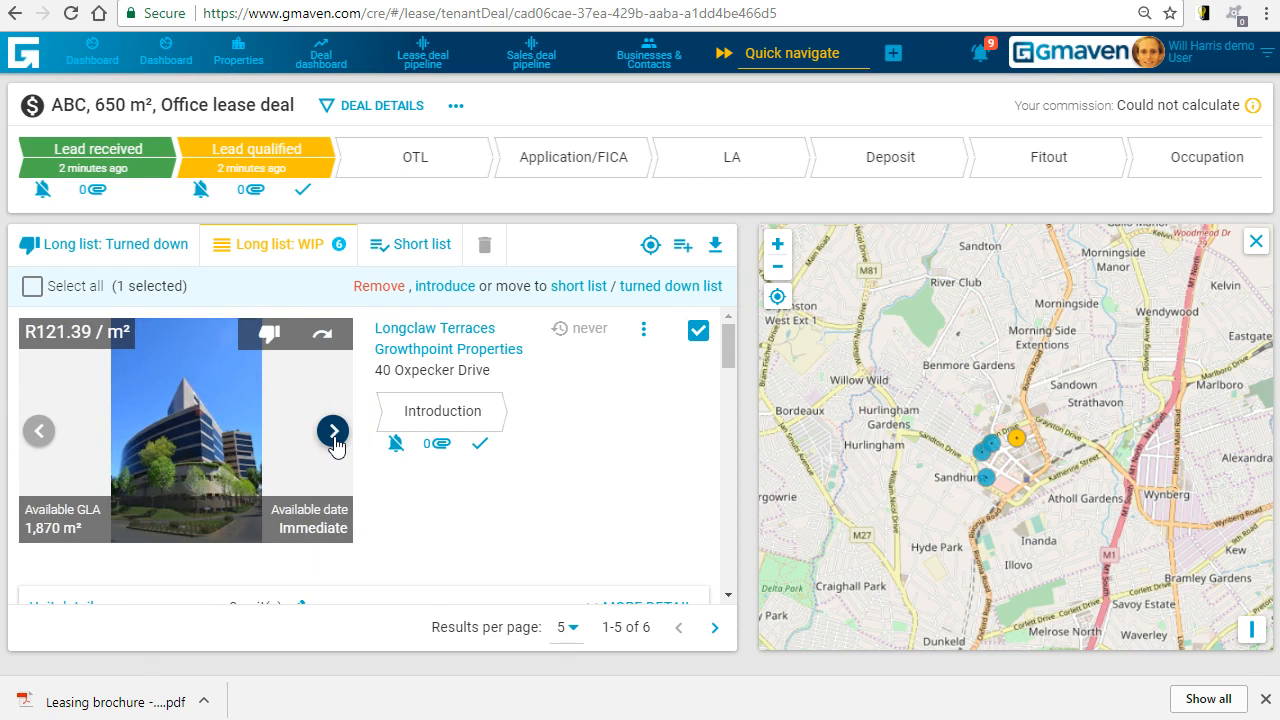
left_click(334, 433)
left_click(334, 433)
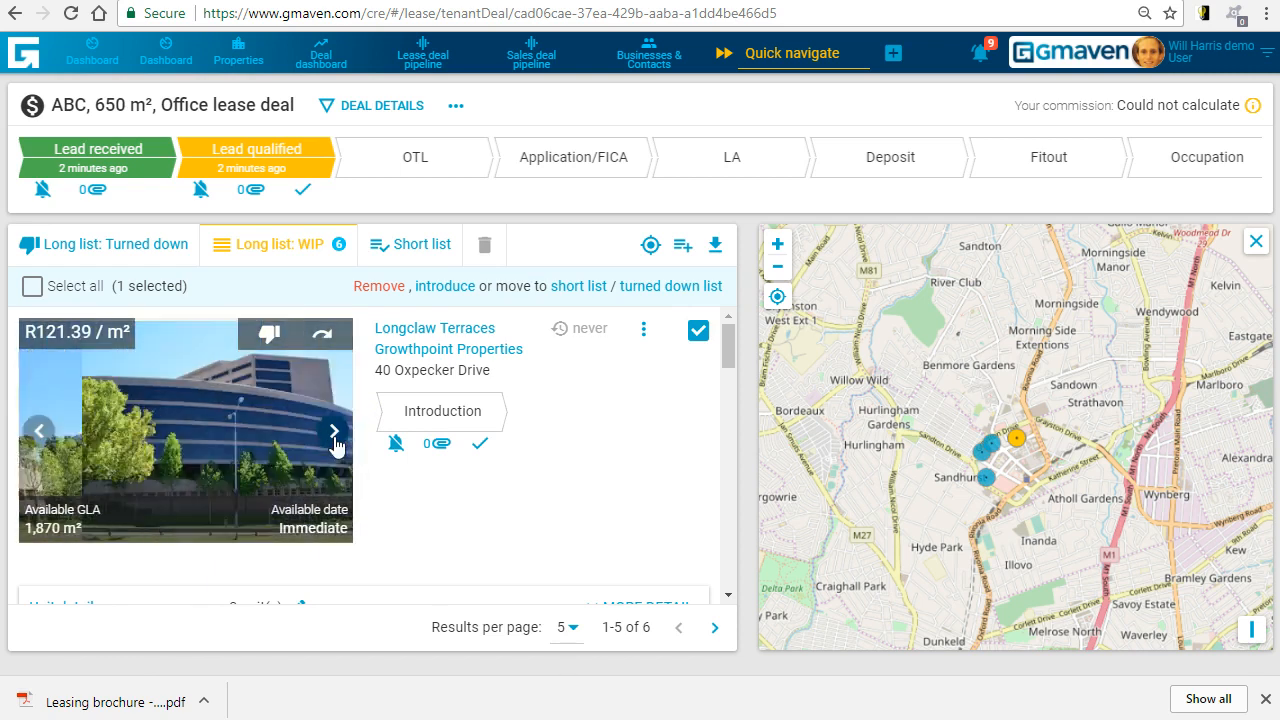
left_click_drag(726, 350, 727, 378)
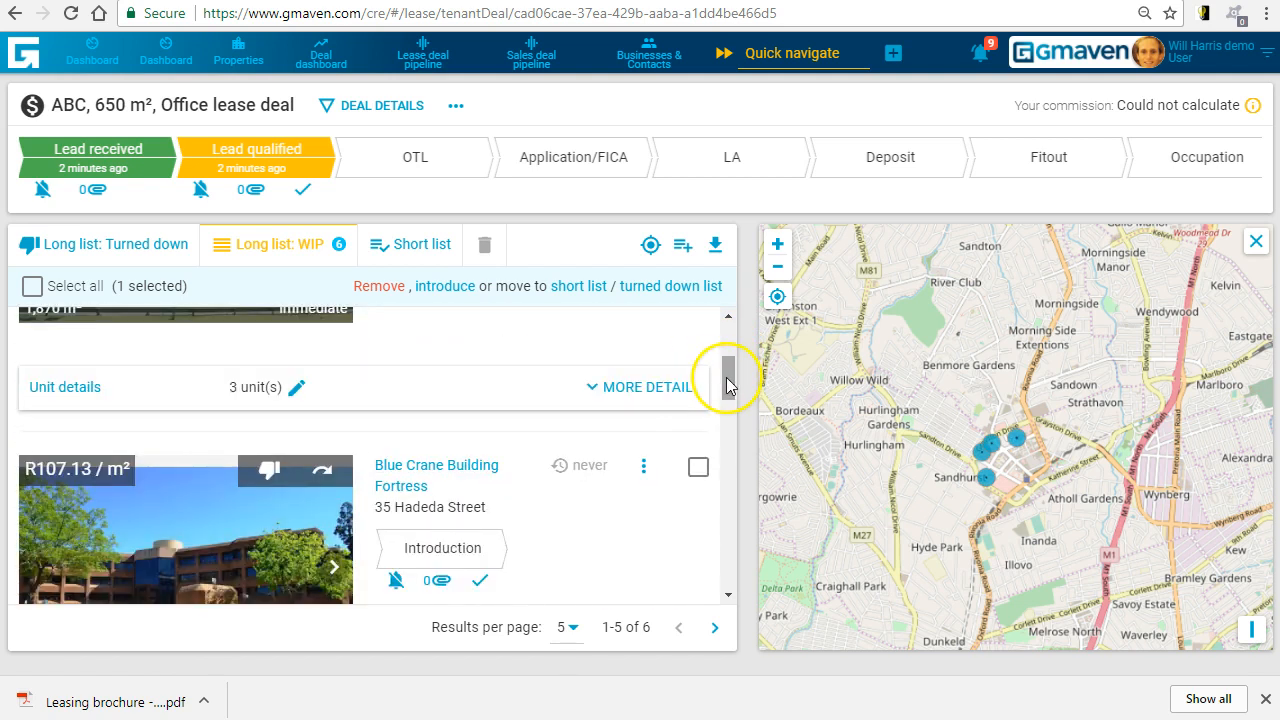
left_click(85, 388)
mouse_move(726, 366)
left_mouse_down()
mouse_move(727, 377)
mouse_move(723, 343)
left_mouse_up()
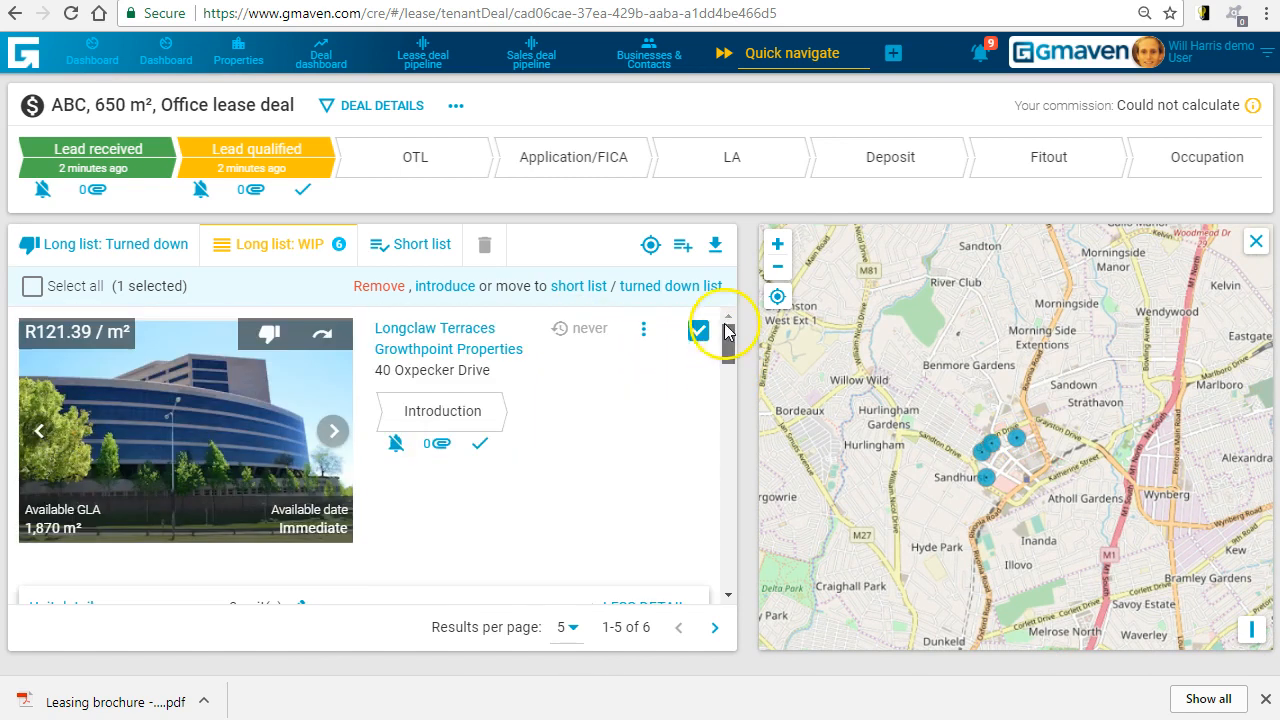
- Move Longclaw Terraces to the short list and turn down Blue Crane Building and Calculus Towers
left_click(322, 333)
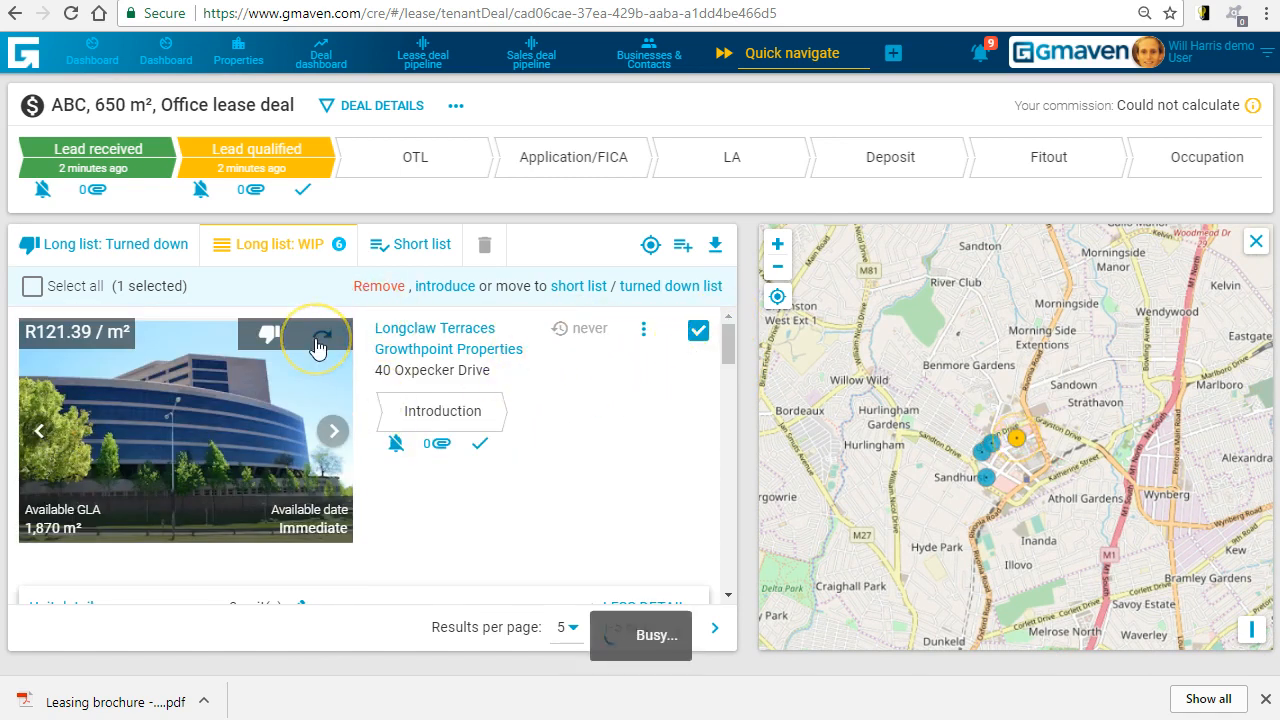
left_click(322, 295)
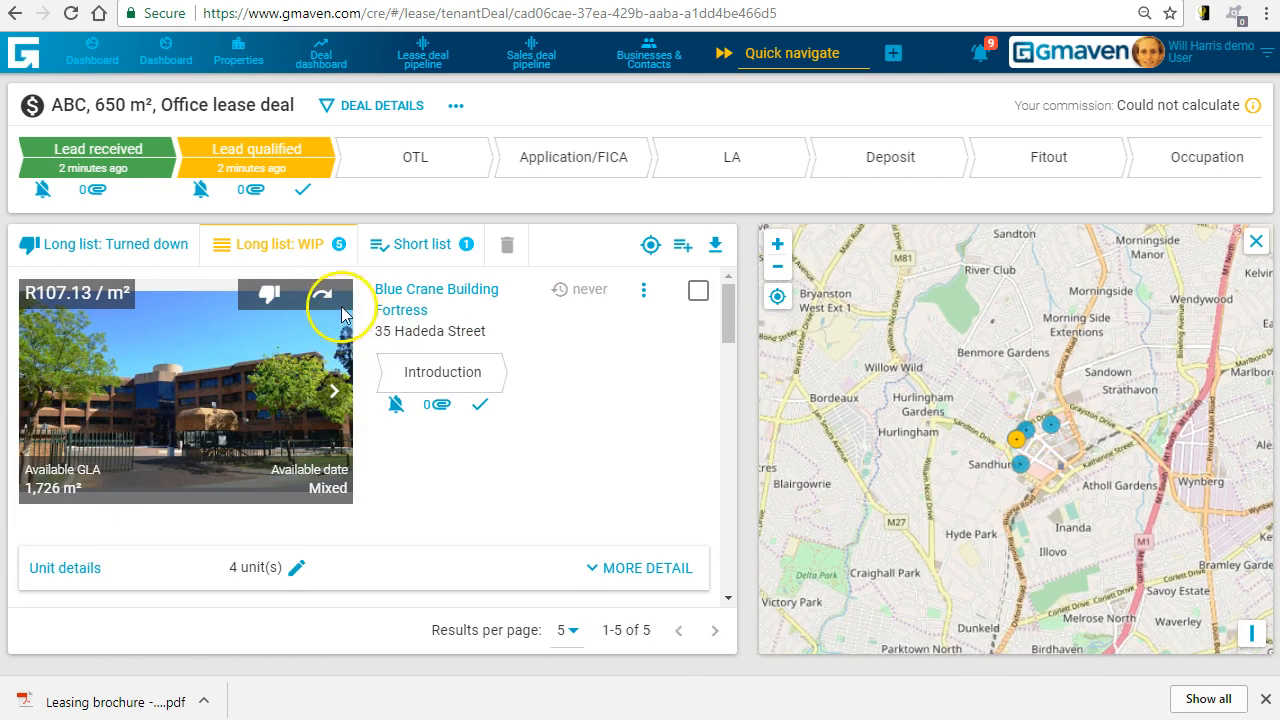
left_click(268, 298)
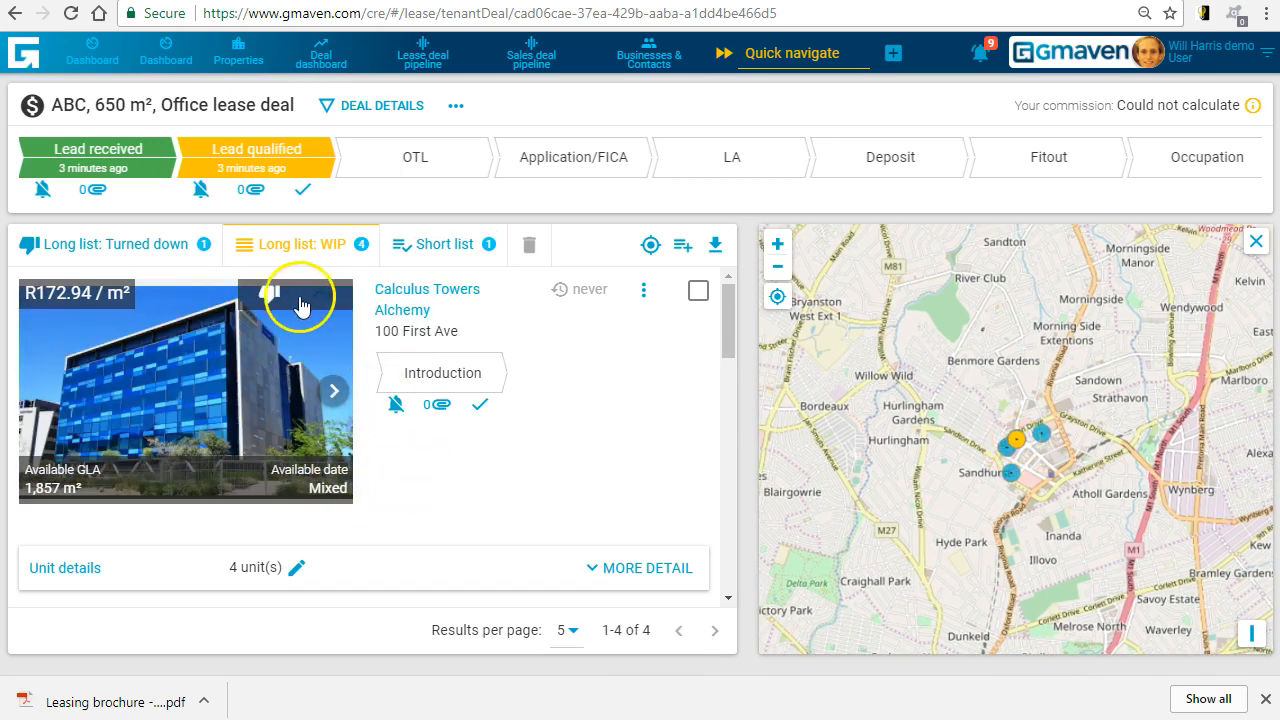
left_click(271, 295)
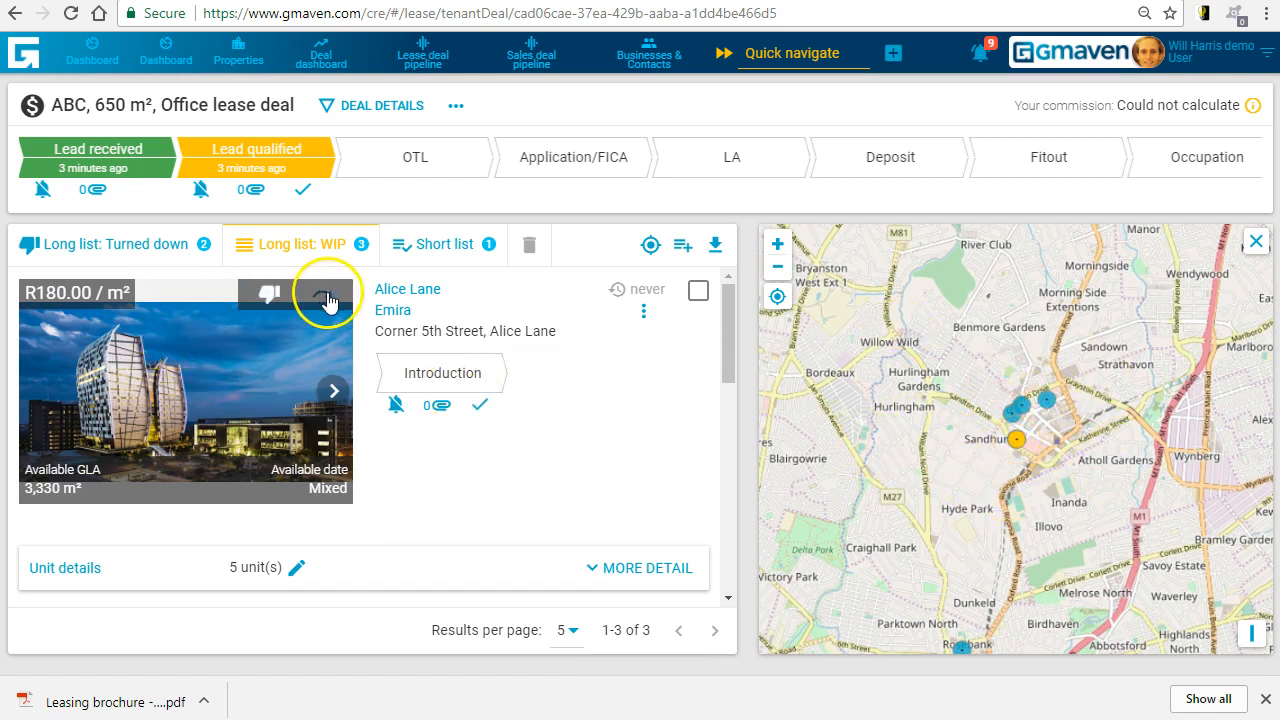
- Move Alice Lane and Fredman Drive Farms to the short list and turn down Malick Sidibe House
left_click(1254, 246)
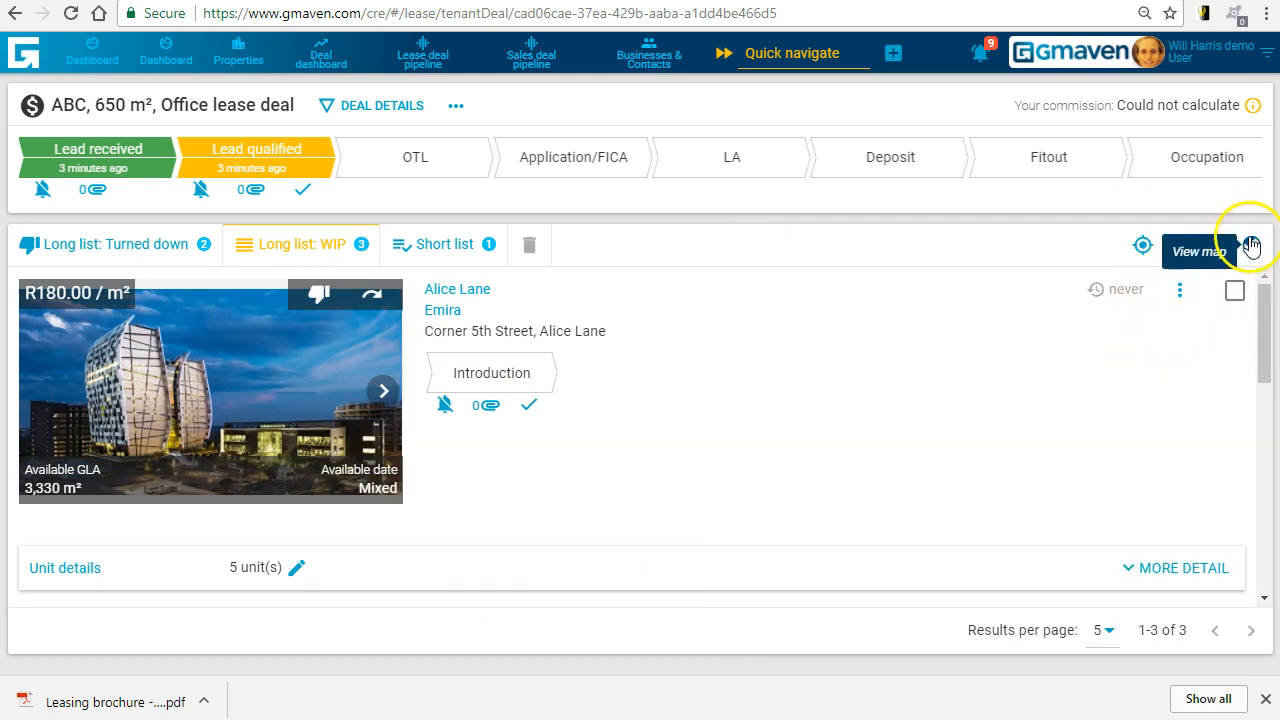
left_click(1251, 246)
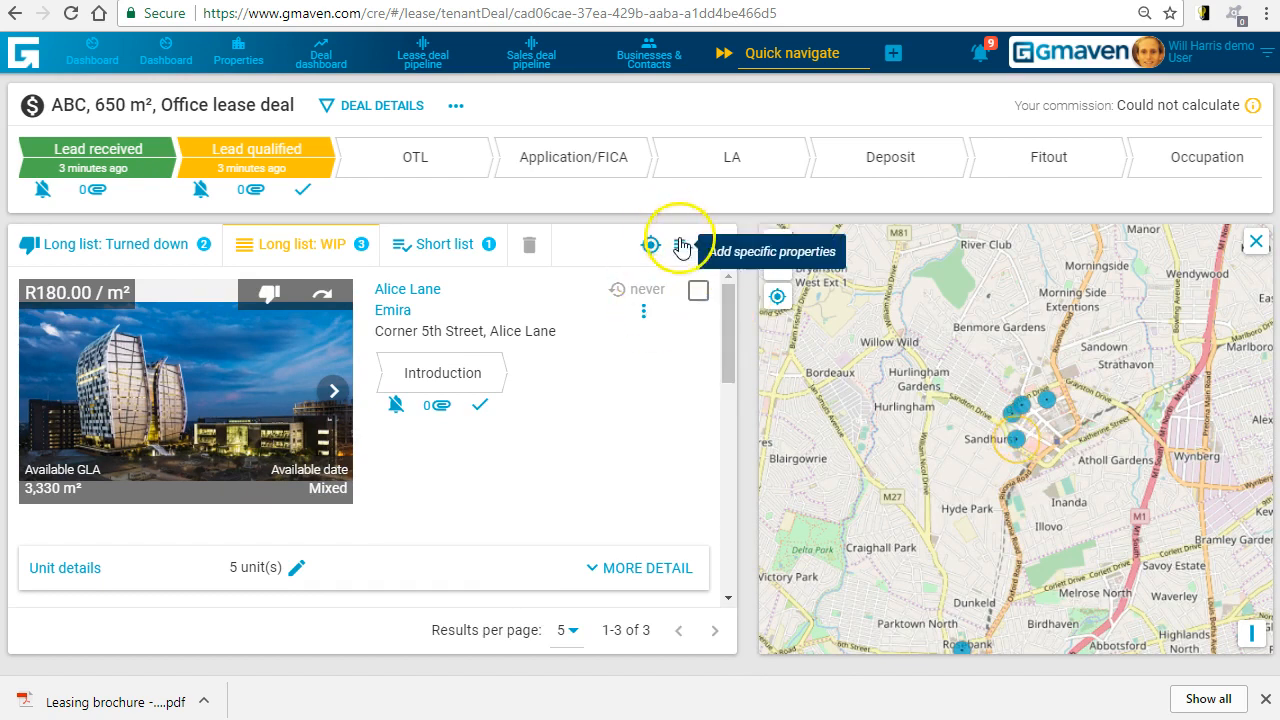
left_click(316, 297)
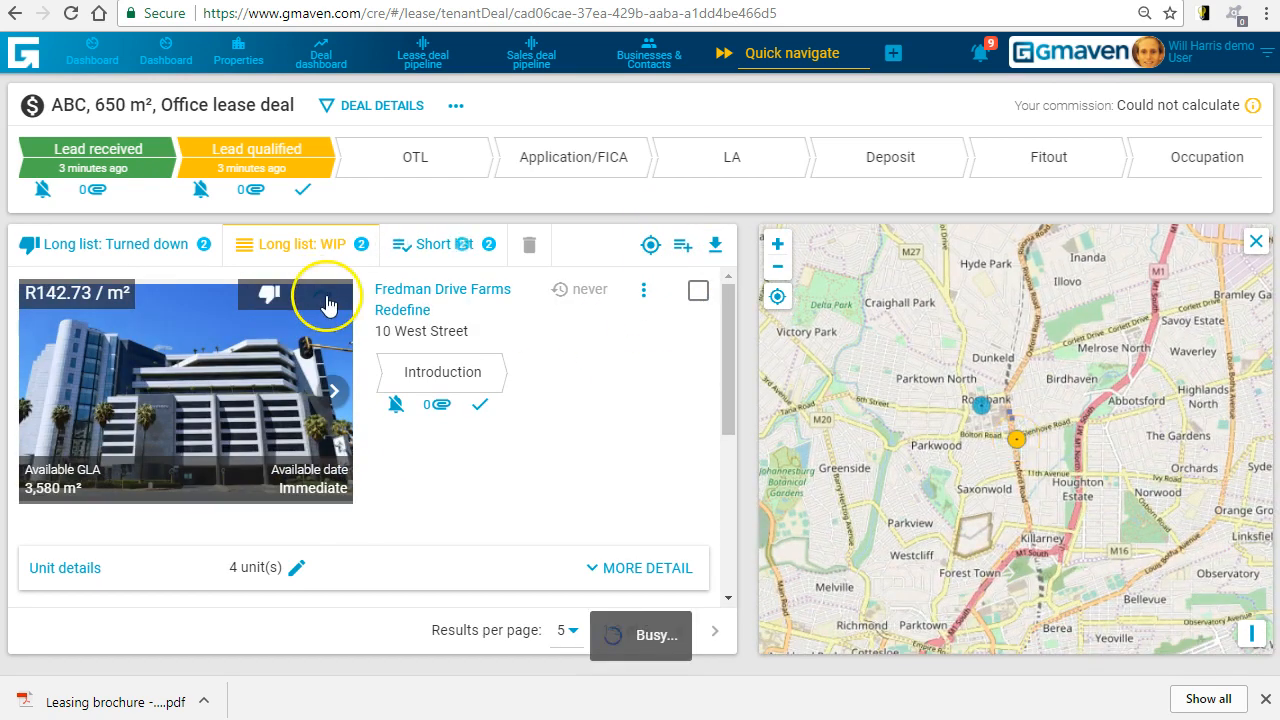
left_click(274, 298)
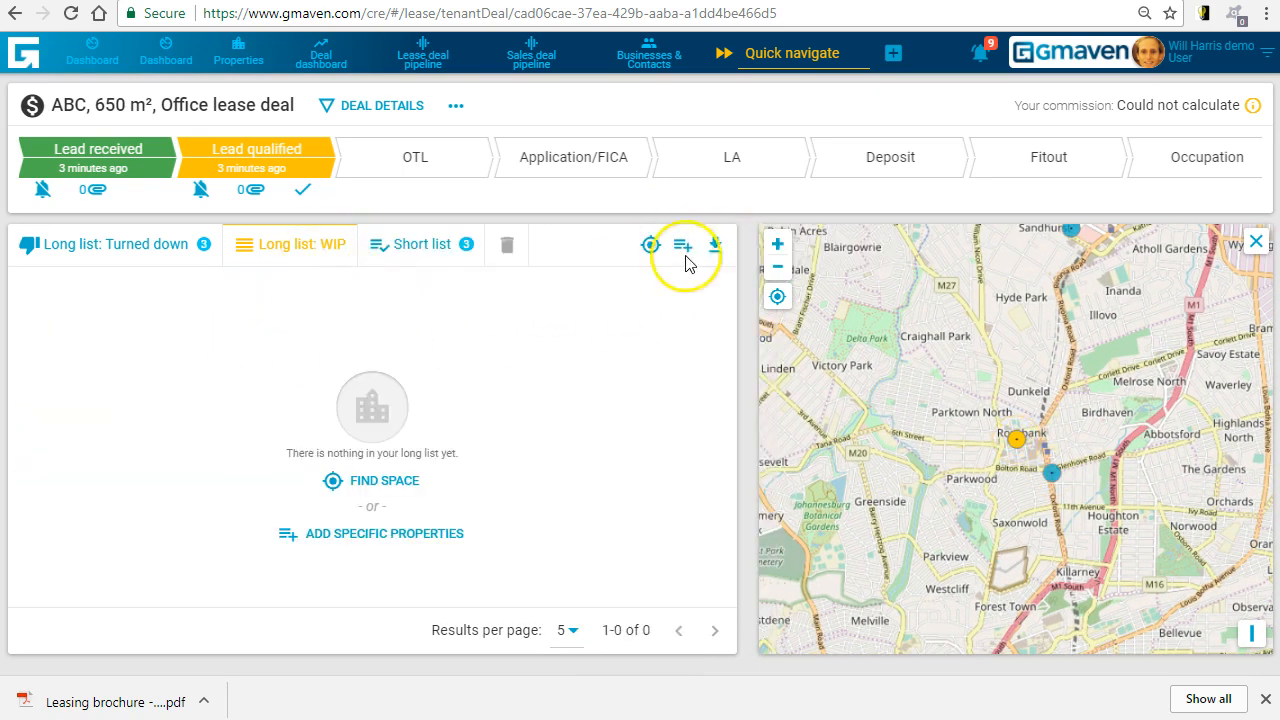
- Open the downloaded long list brochure and review its enquiry criteria, map and property listings
left_click(130, 703)
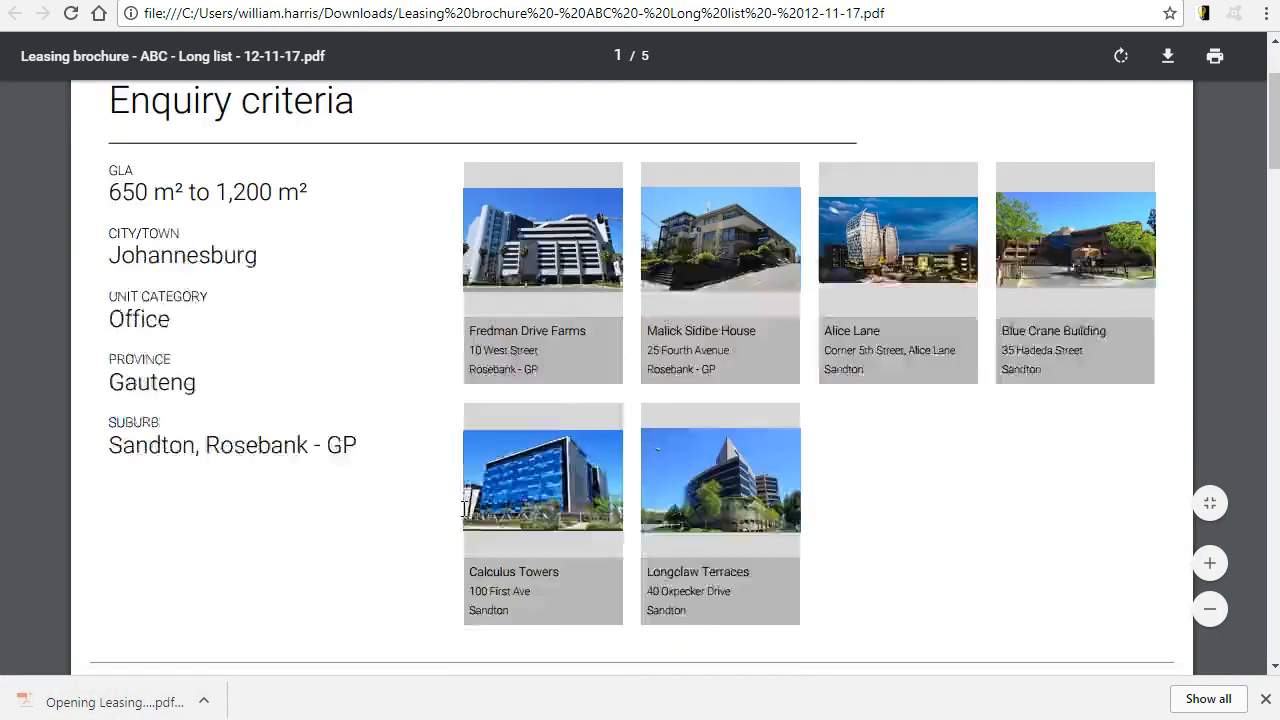
scroll(463, 509, "down", 12)
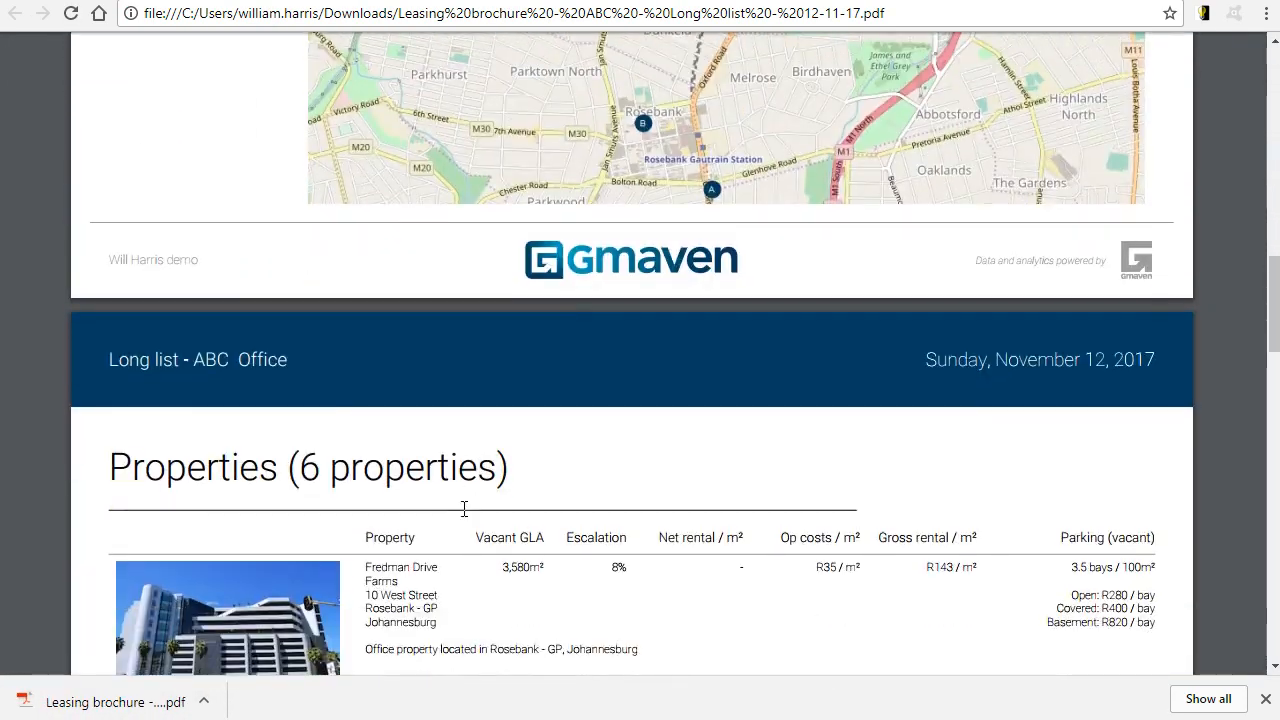
scroll(463, 509, "down", 2)
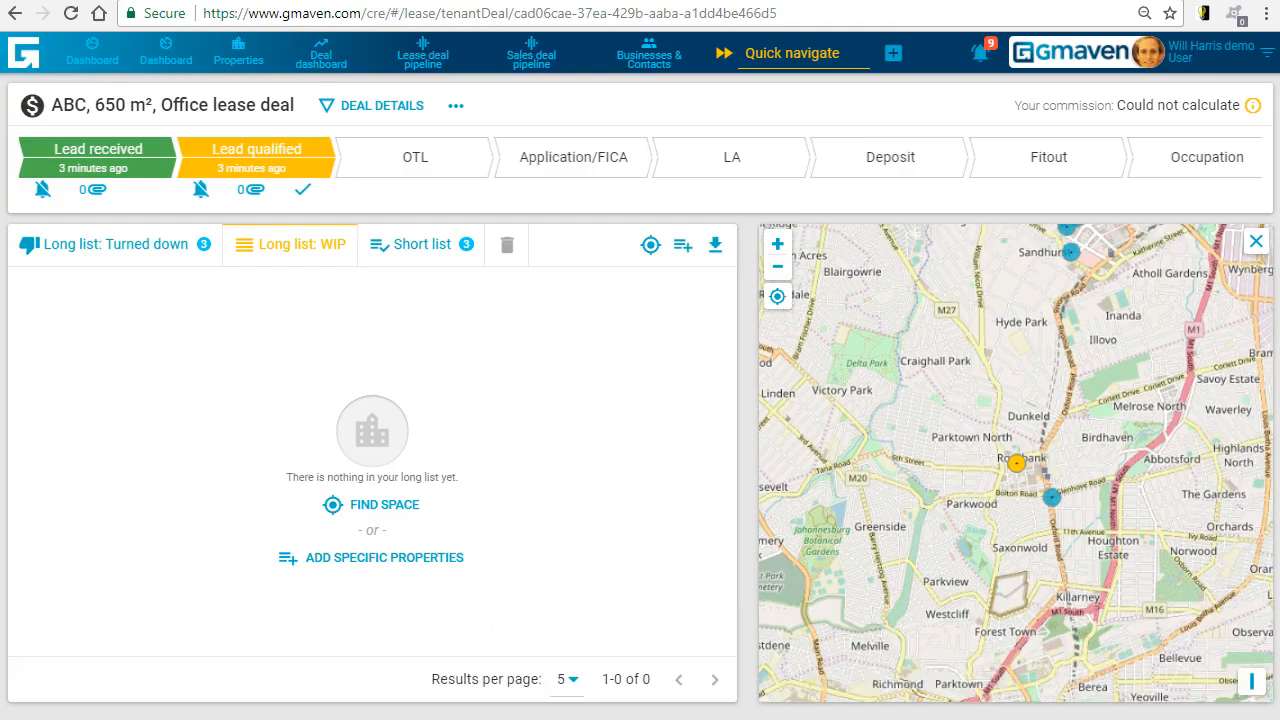
- Show the deal's short list, download its leasing brochure and hide the map
left_click(418, 246)
left_click(716, 248)
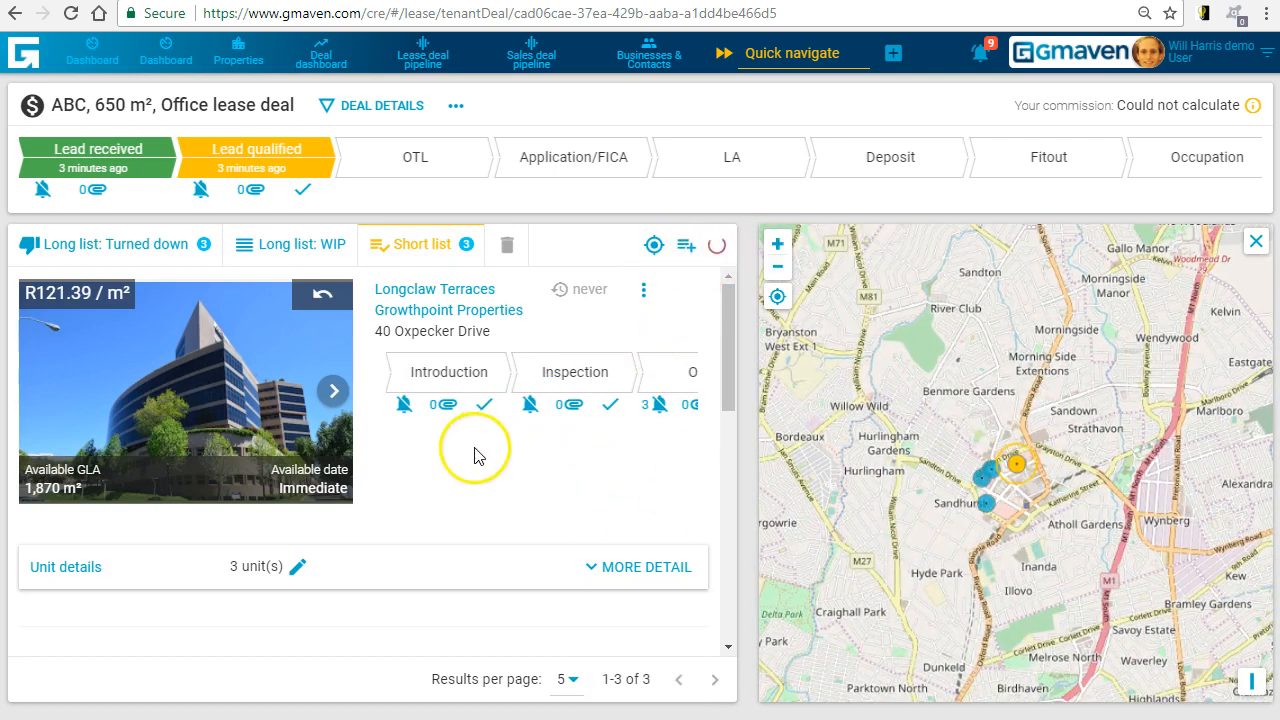
left_click(1256, 244)
- Mark the Introduction and Inspection stages complete for short-listed Longclaw Terraces and Alice Lane
left_click(562, 406)
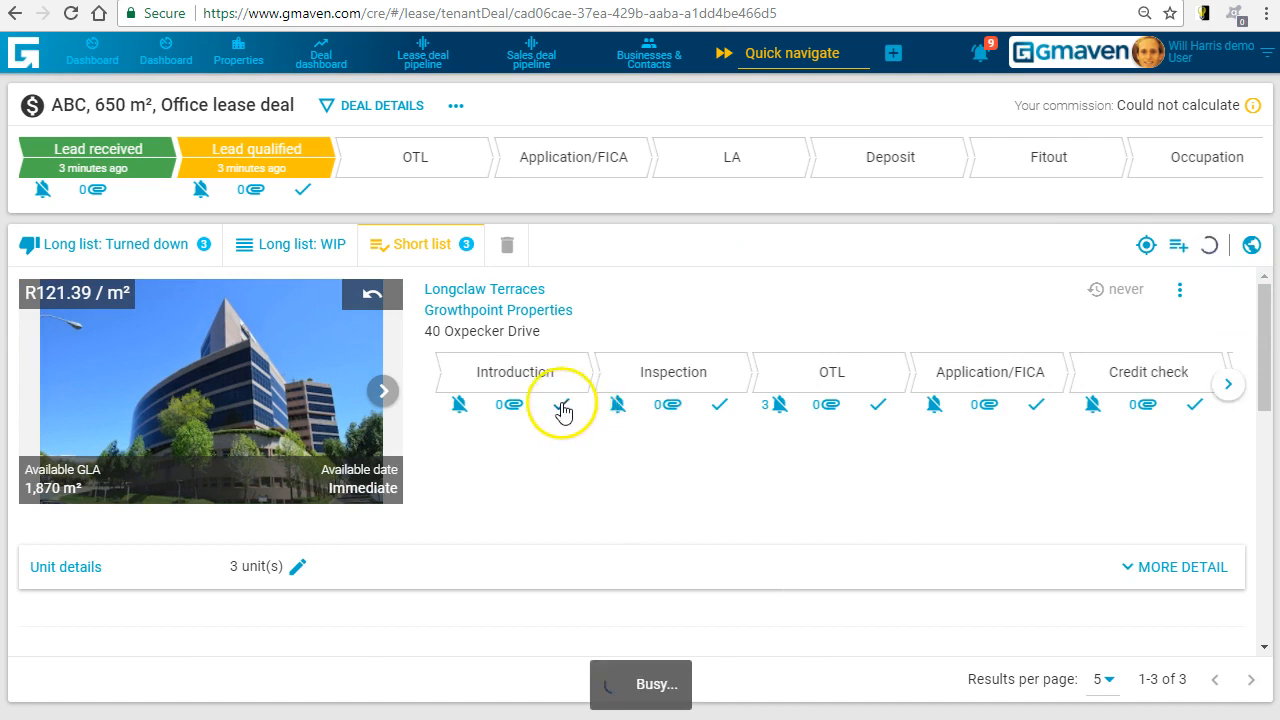
left_click(719, 410)
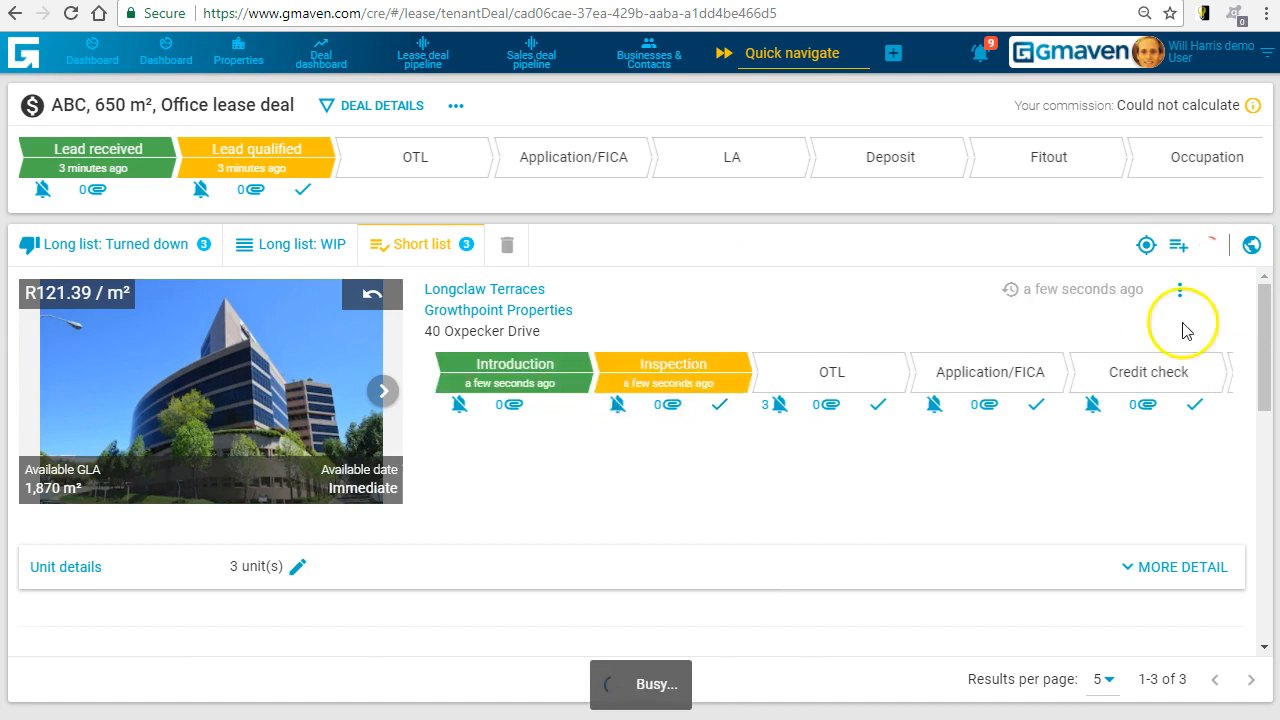
left_click_drag(1274, 314, 1266, 400)
left_click(561, 506)
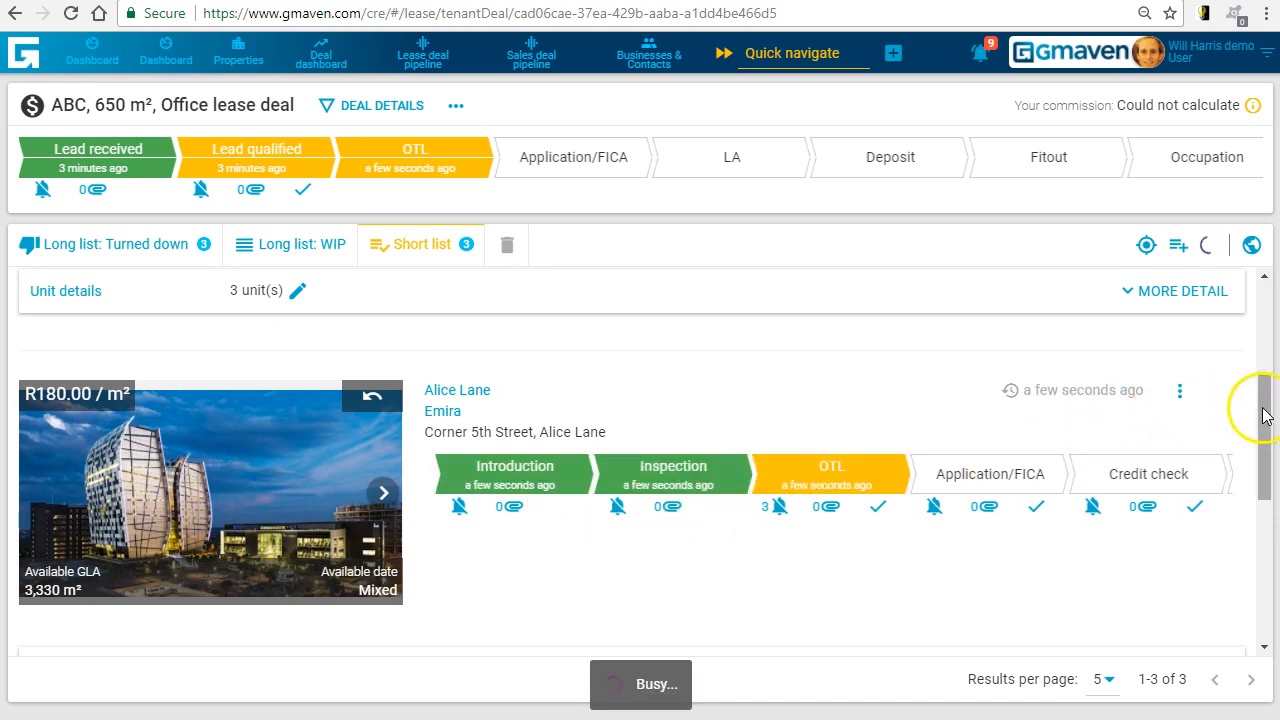
left_click_drag(1260, 403, 1260, 317)
- View the documents of the Inspection stage for Longclaw Terraces and close them without uploading anything
left_click(679, 416)
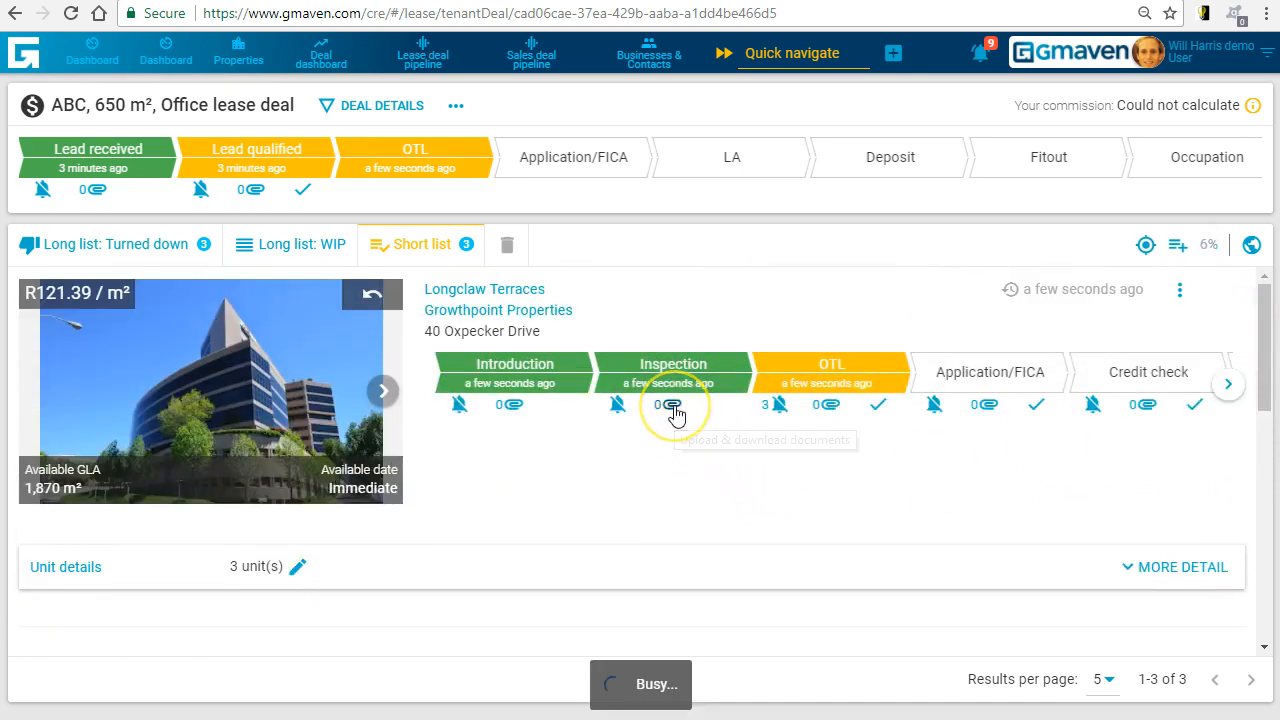
left_click(674, 405)
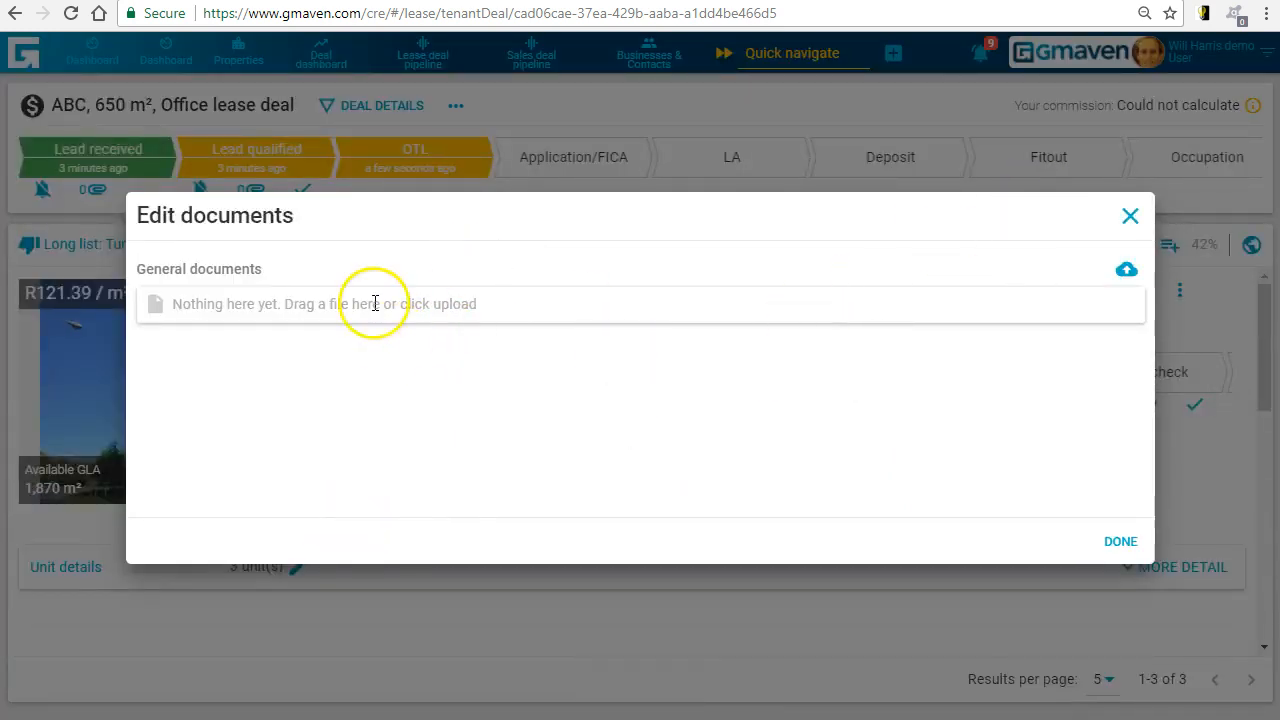
left_click(1133, 210)
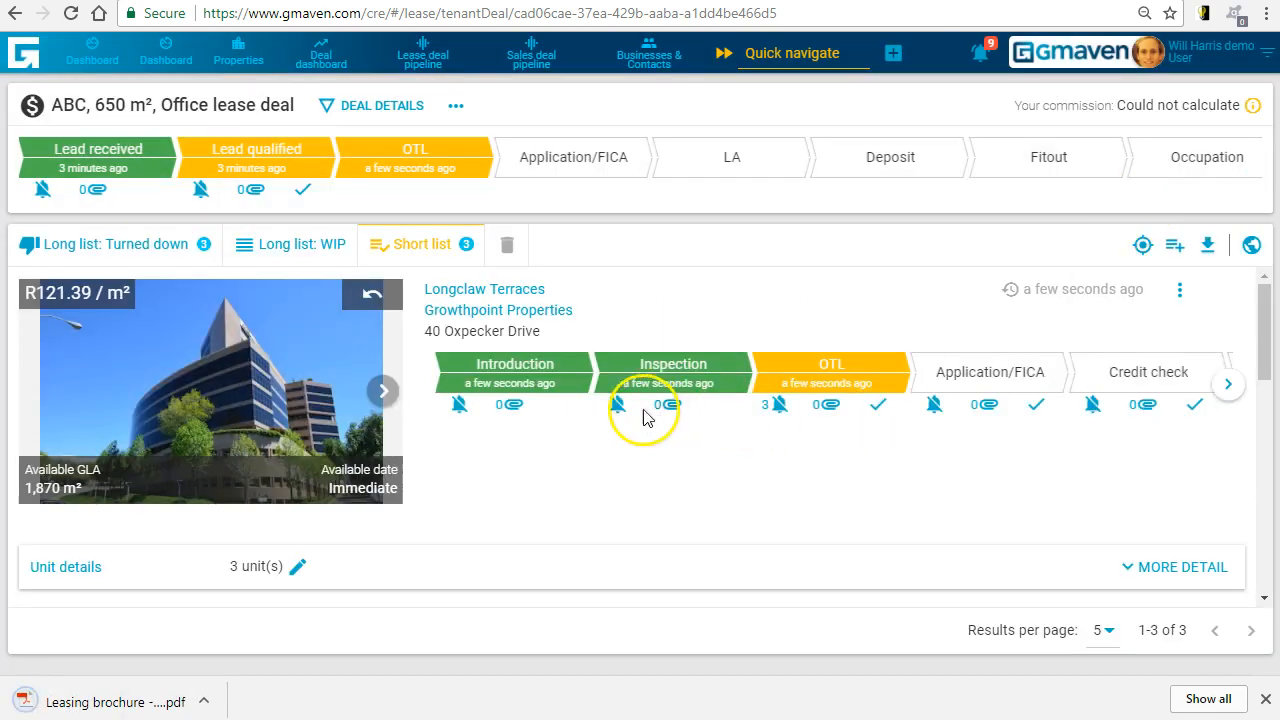
- Set the due date of Longclaw Terraces' "Perform property inspection" reminder to 13/11/2017
left_click(615, 408)
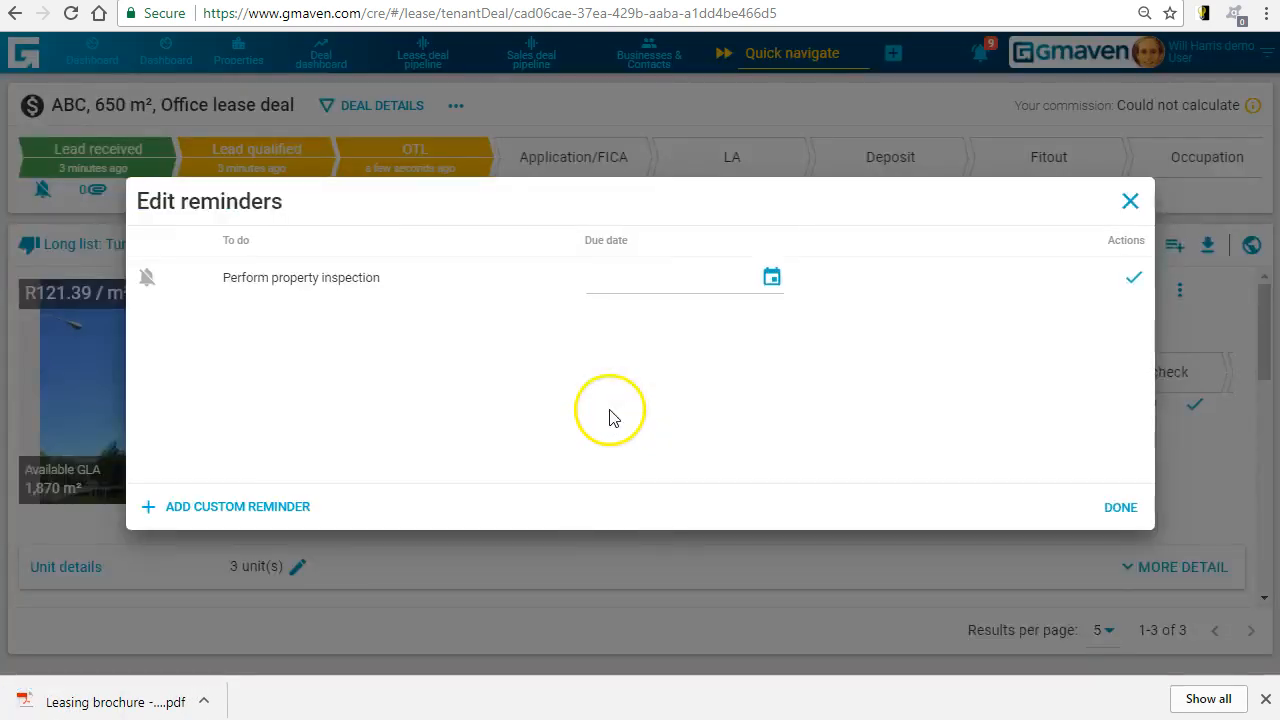
left_click(773, 277)
left_click(638, 462)
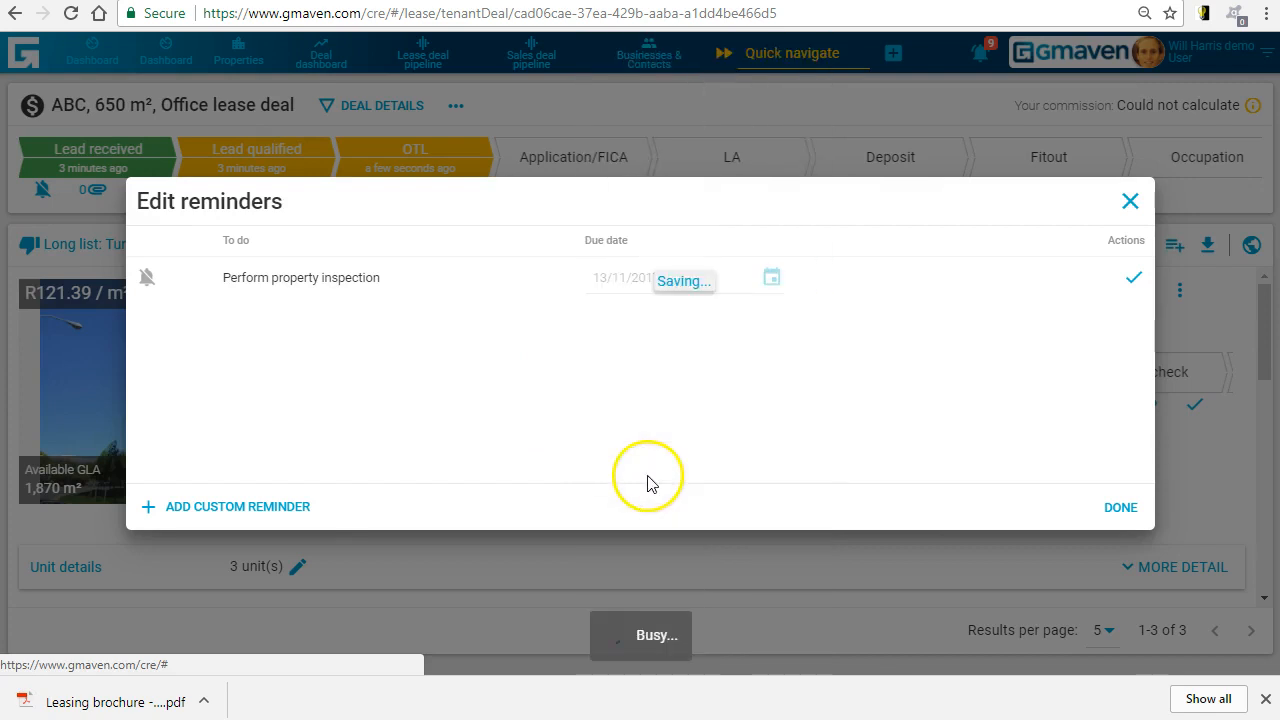
left_click(1118, 507)
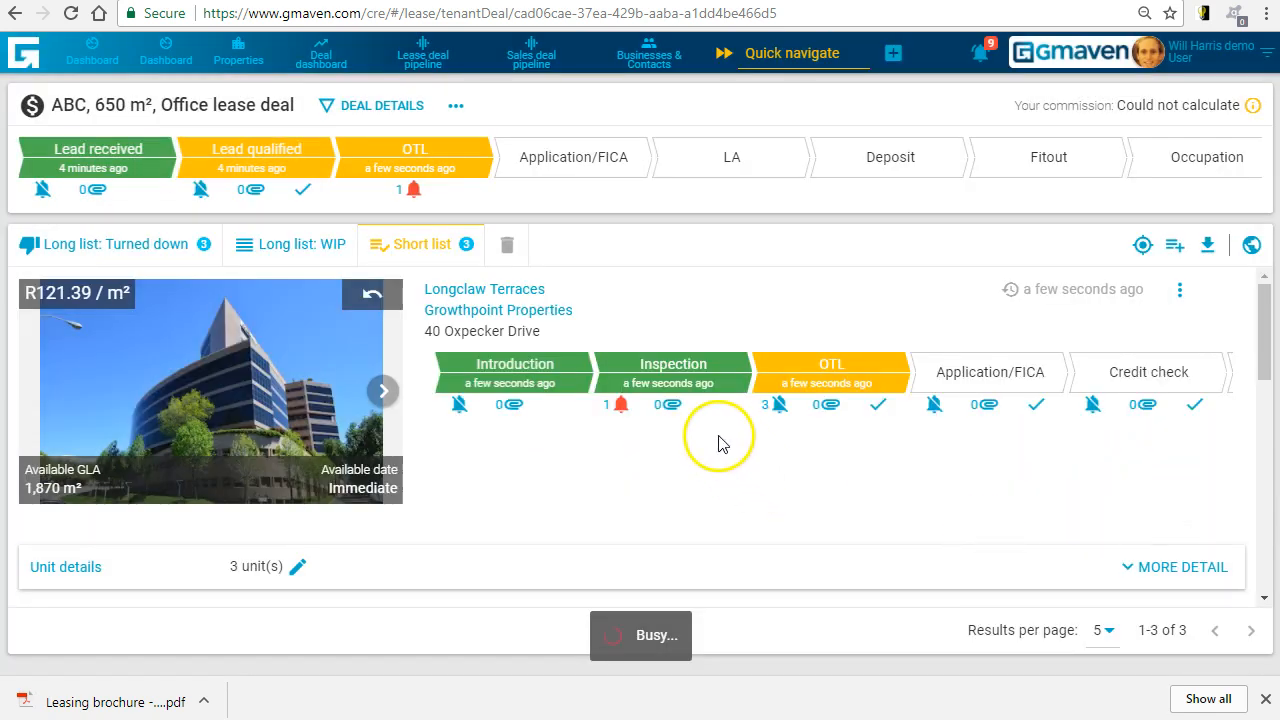
- Open the downloaded shortlist brochure, review the enquiry criteria and Fredman Drive Farms pages, and return to the deal
scroll(868, 465, "down", 2)
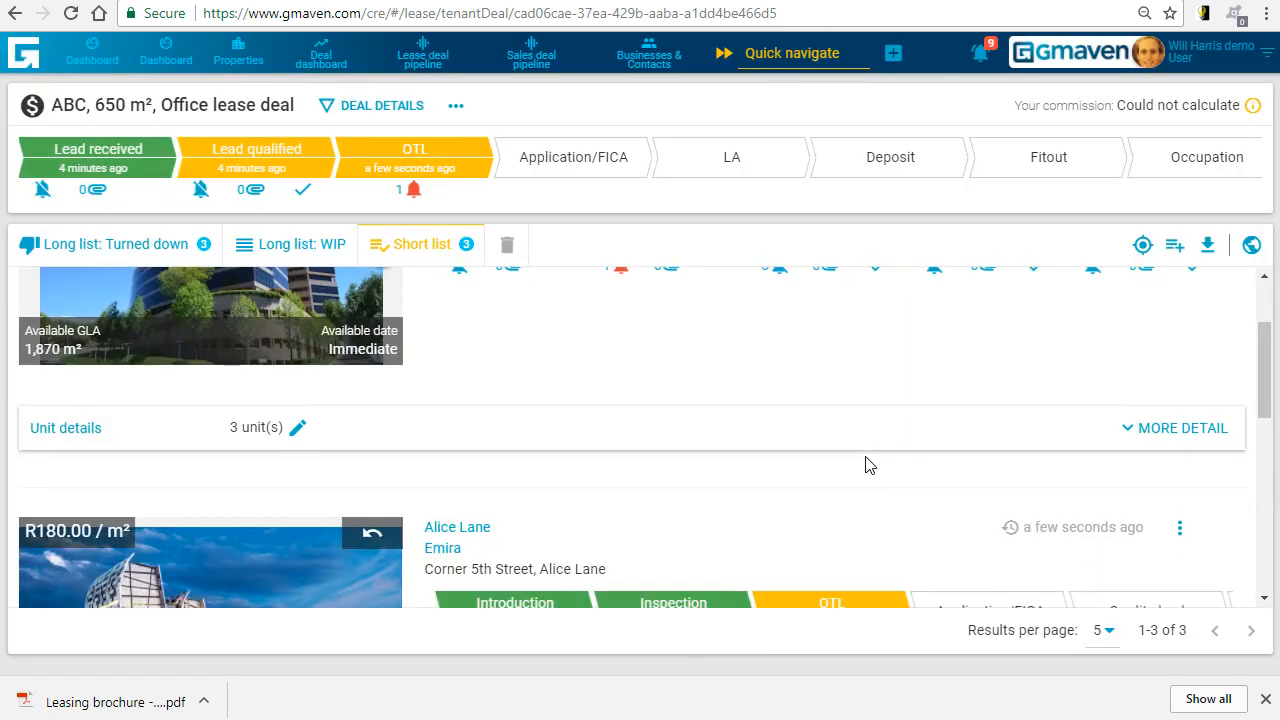
left_click(88, 703)
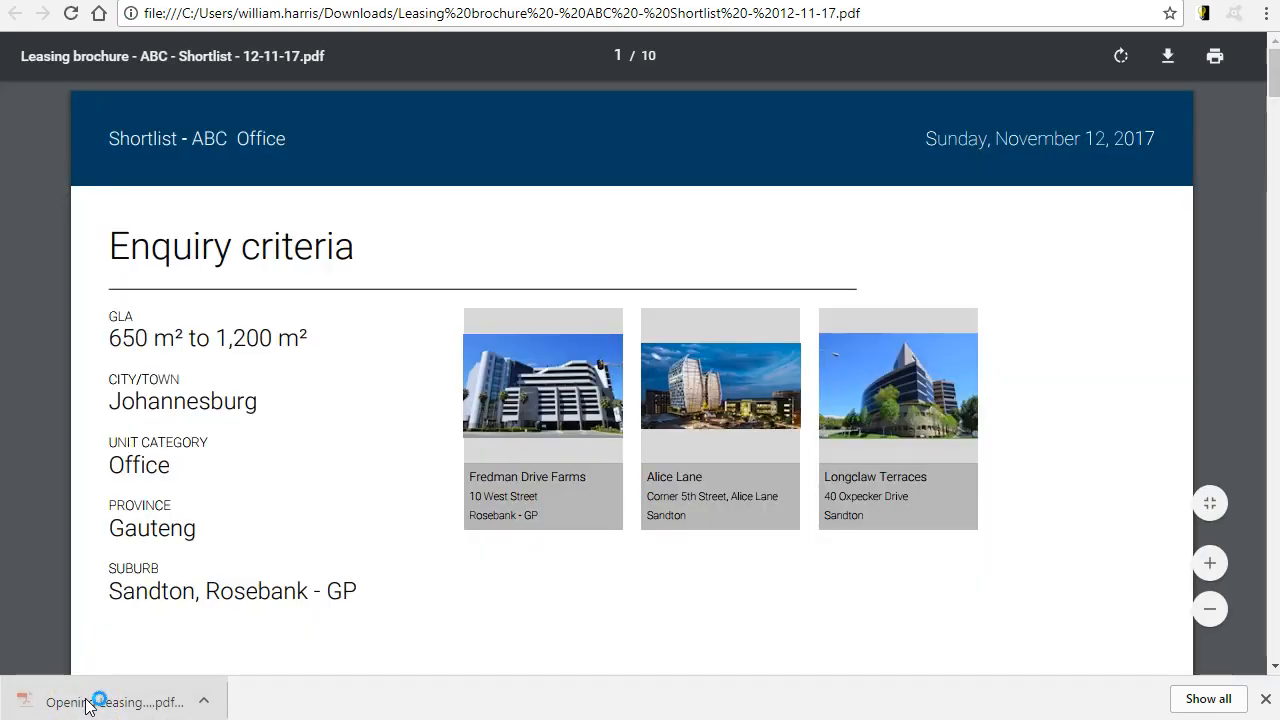
right_click(293, 279)
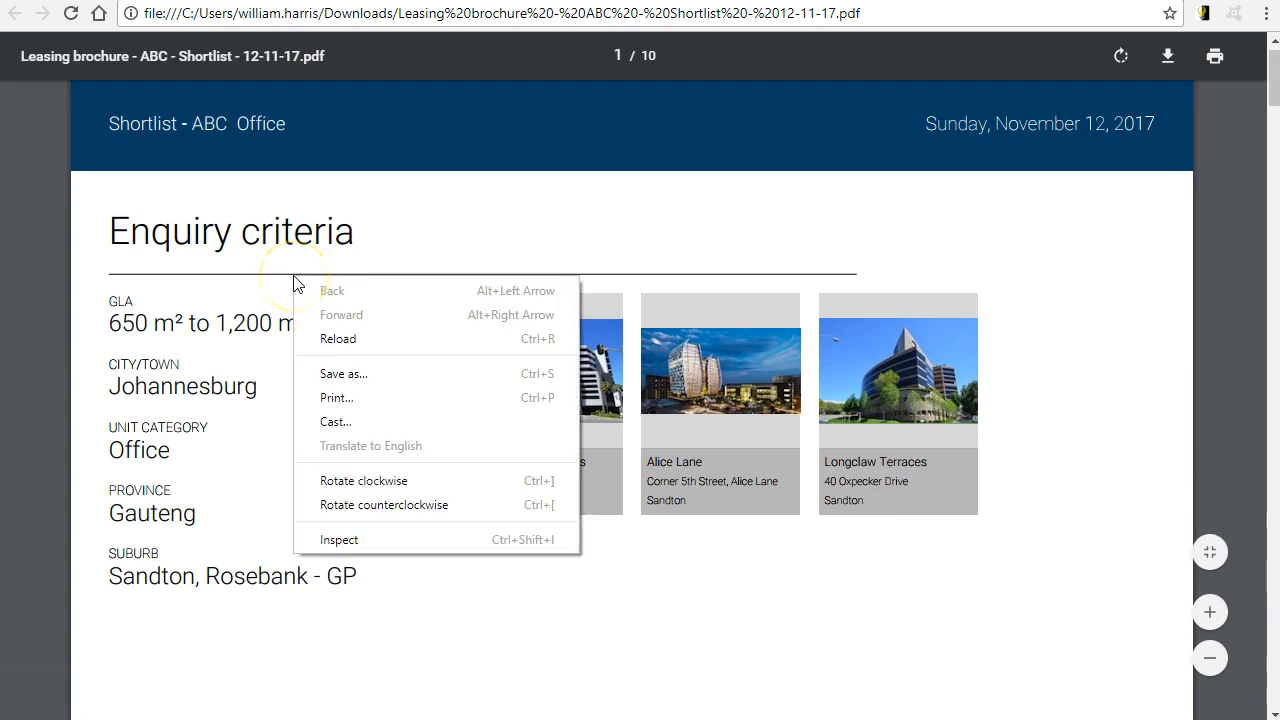
left_click(1066, 340)
scroll(1066, 338, "down", 8)
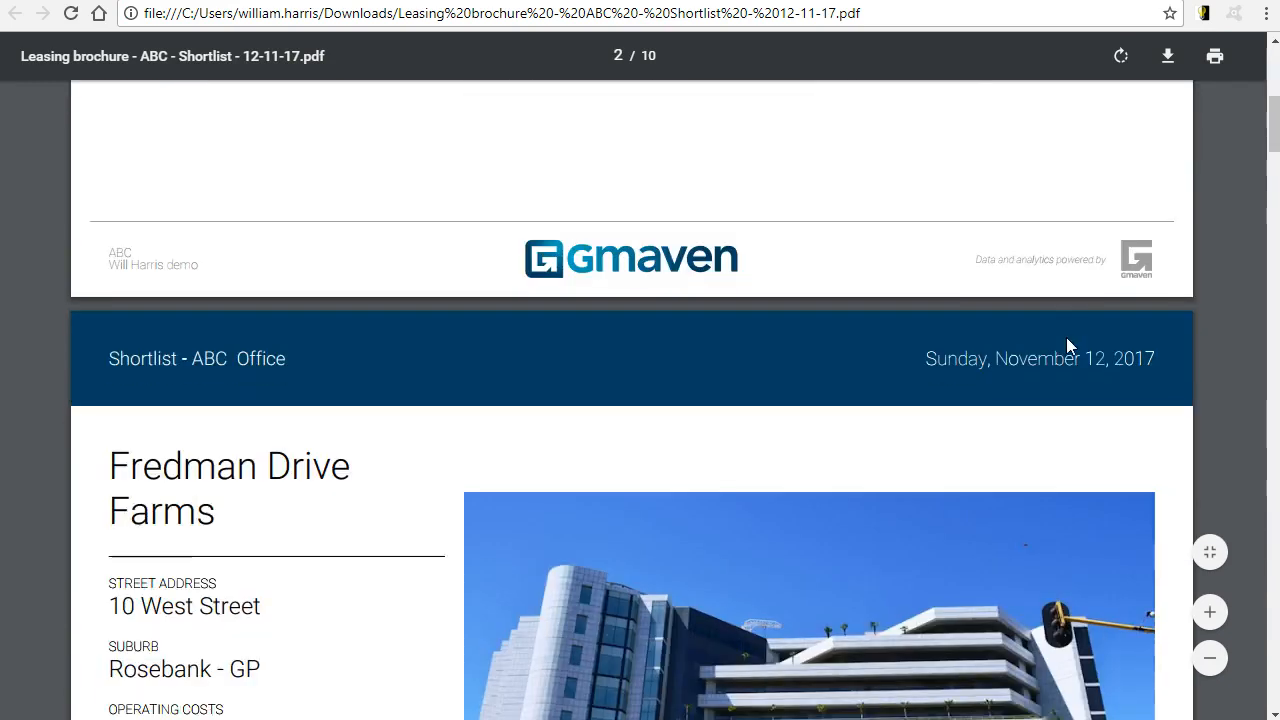
scroll(1066, 340, "down", 7)
left_click(1088, 277)
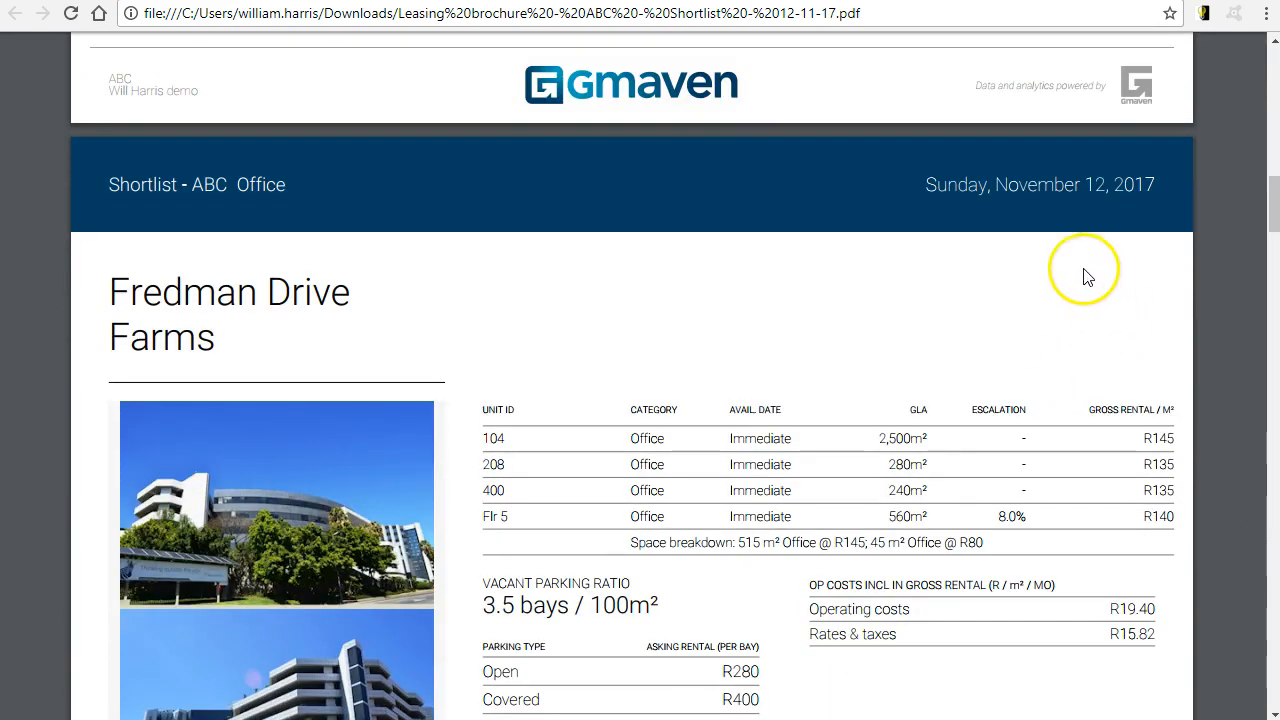
scroll(1082, 268, "down", 2)
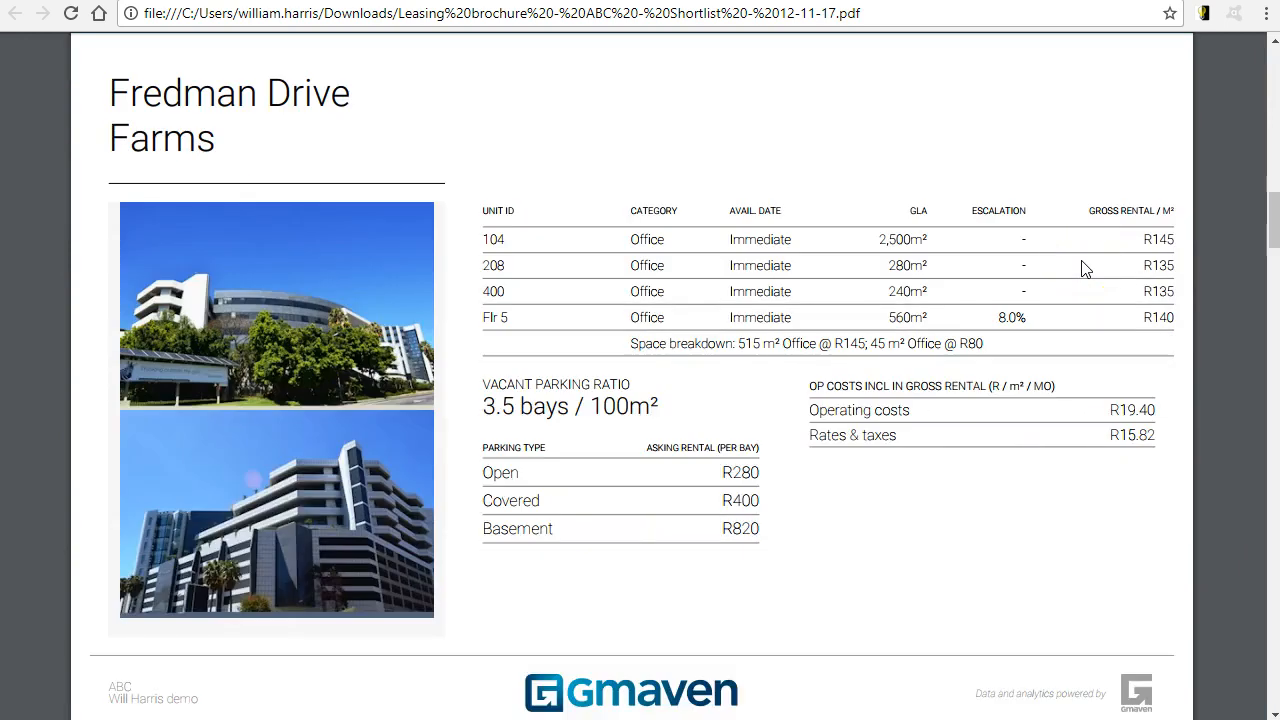
scroll(1086, 269, "up", 1)
left_click(872, 0)
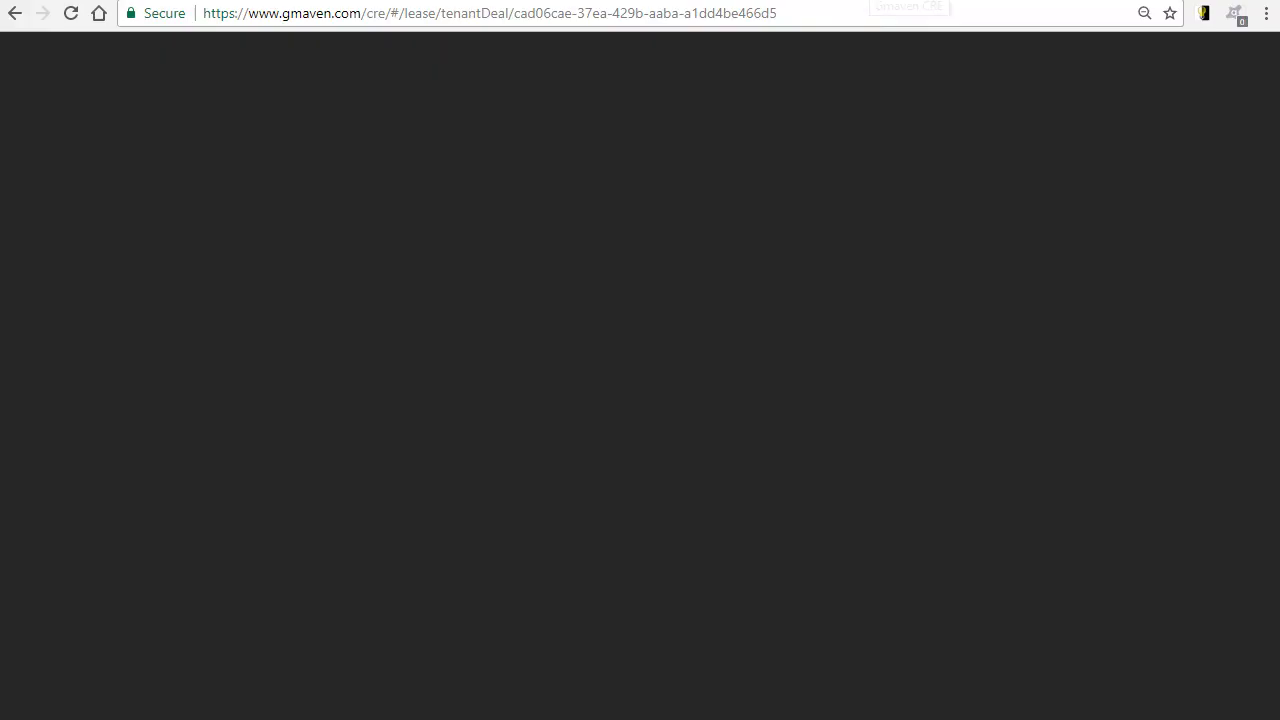
- Open the Longclaw Terraces property page from the short list in a new browser tab
left_click_drag(1257, 391, 1268, 325)
left_click(532, 500)
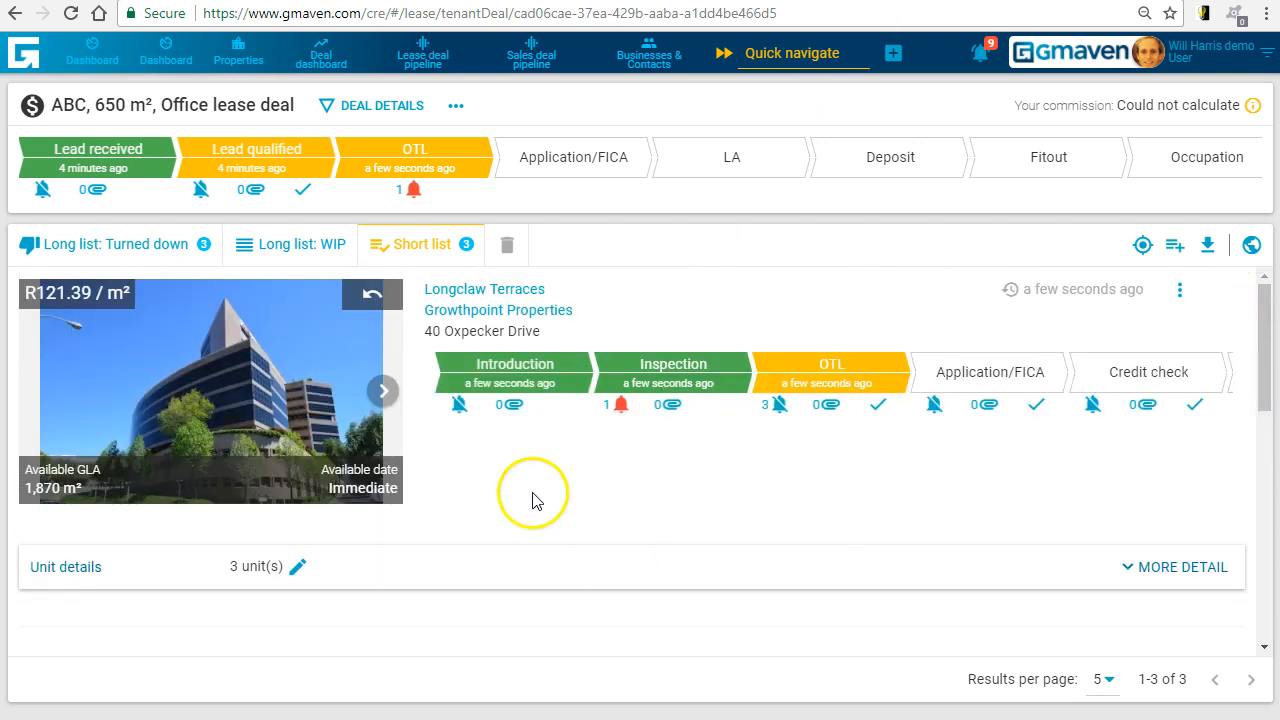
right_click(489, 298)
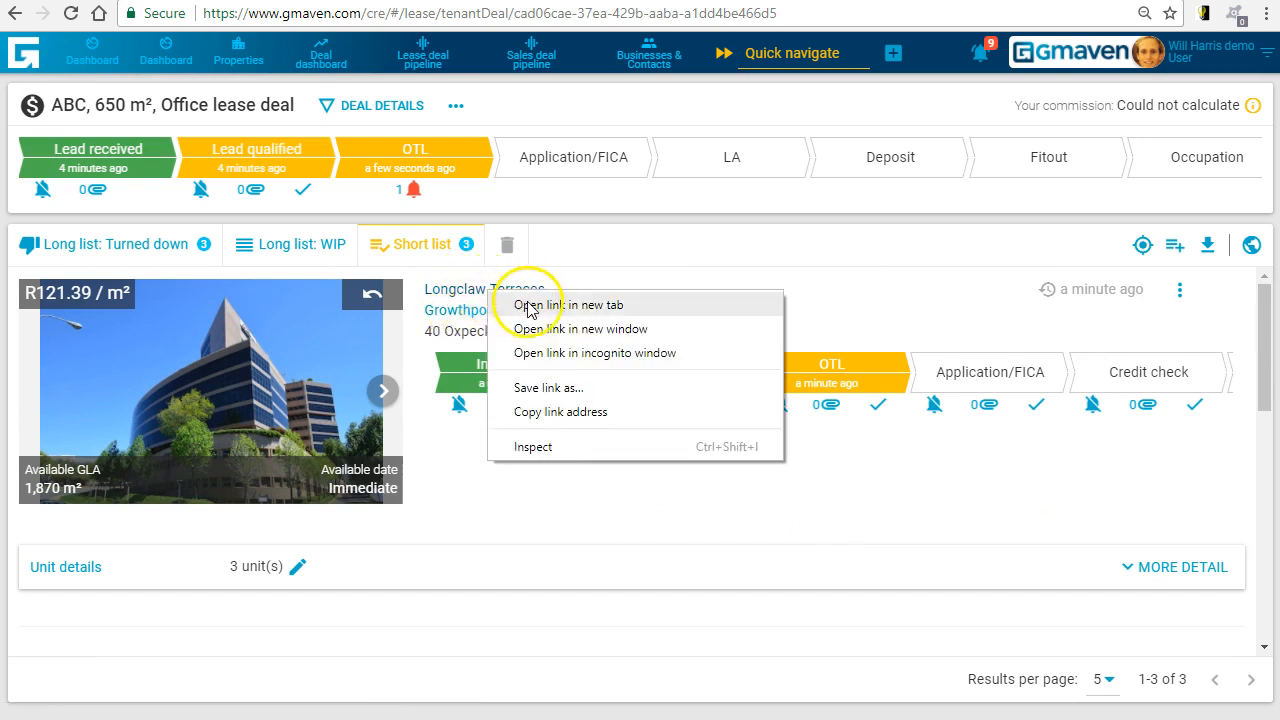
left_click(512, 303)
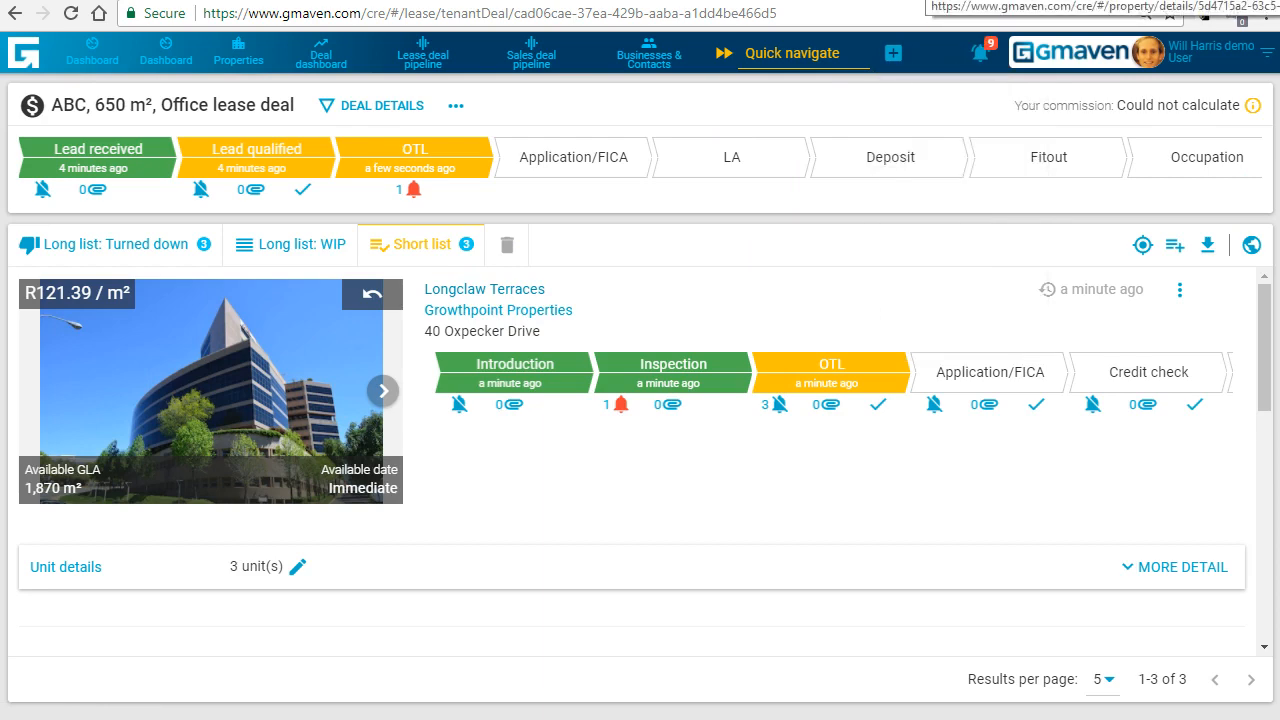
key("ctrl+Tab")
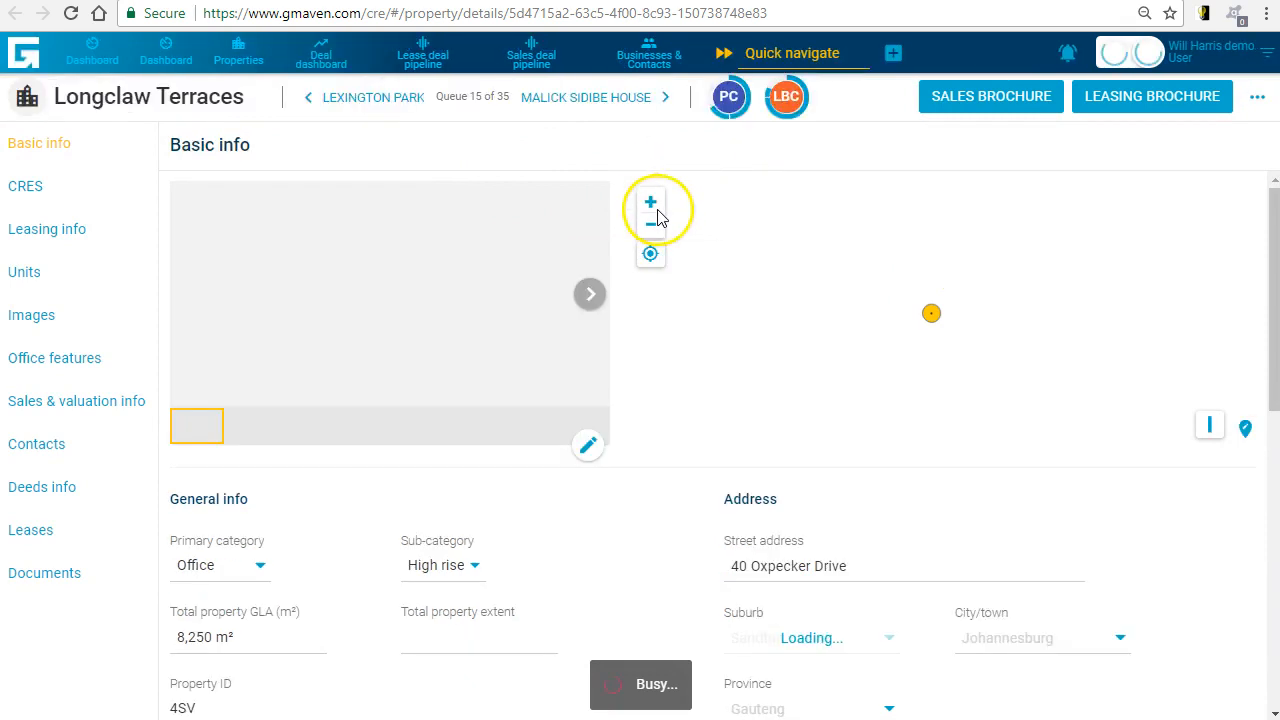
- Check the leasing brochure completeness of Longclaw Terraces, examining the outstanding long list and short list items
left_click(783, 100)
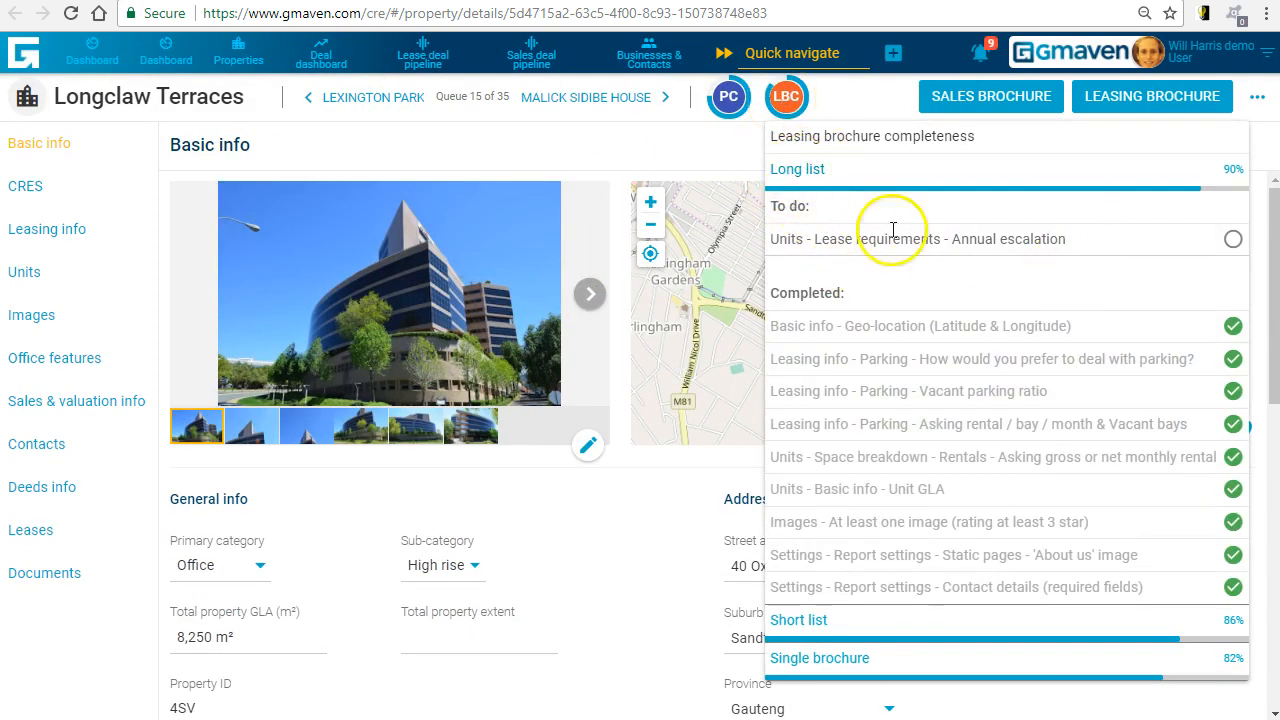
left_click(610, 148)
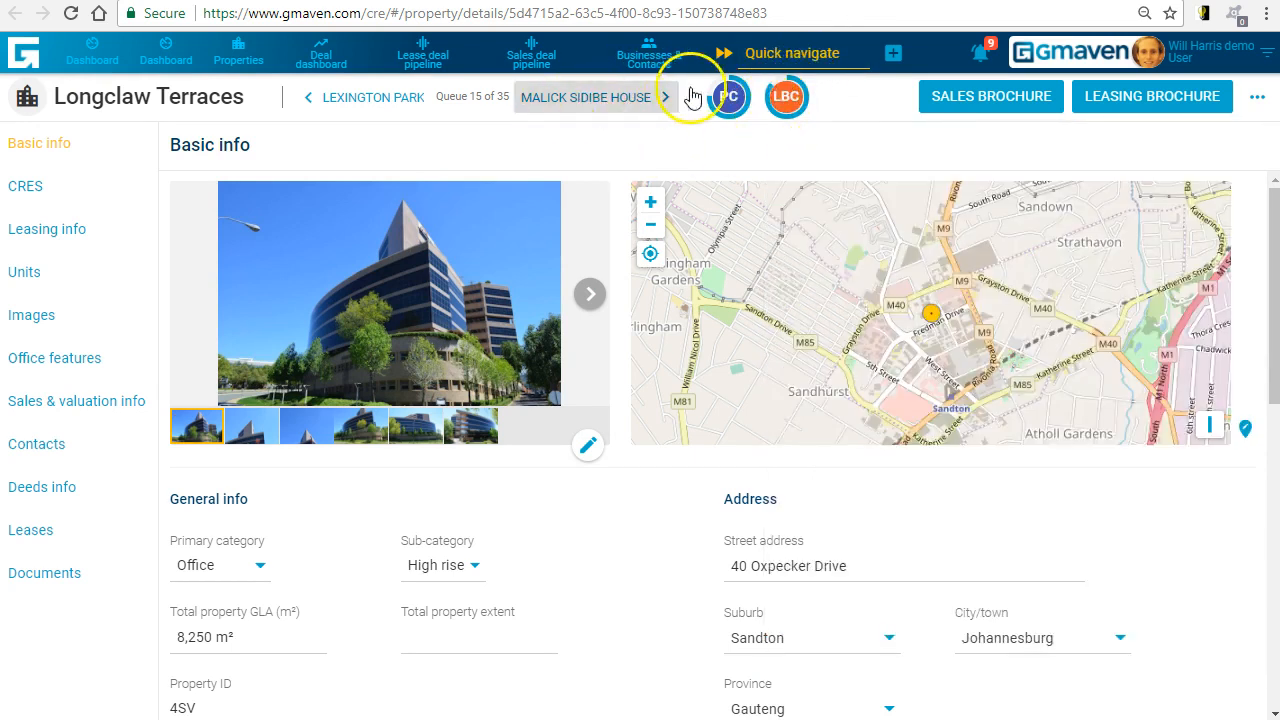
left_click(785, 98)
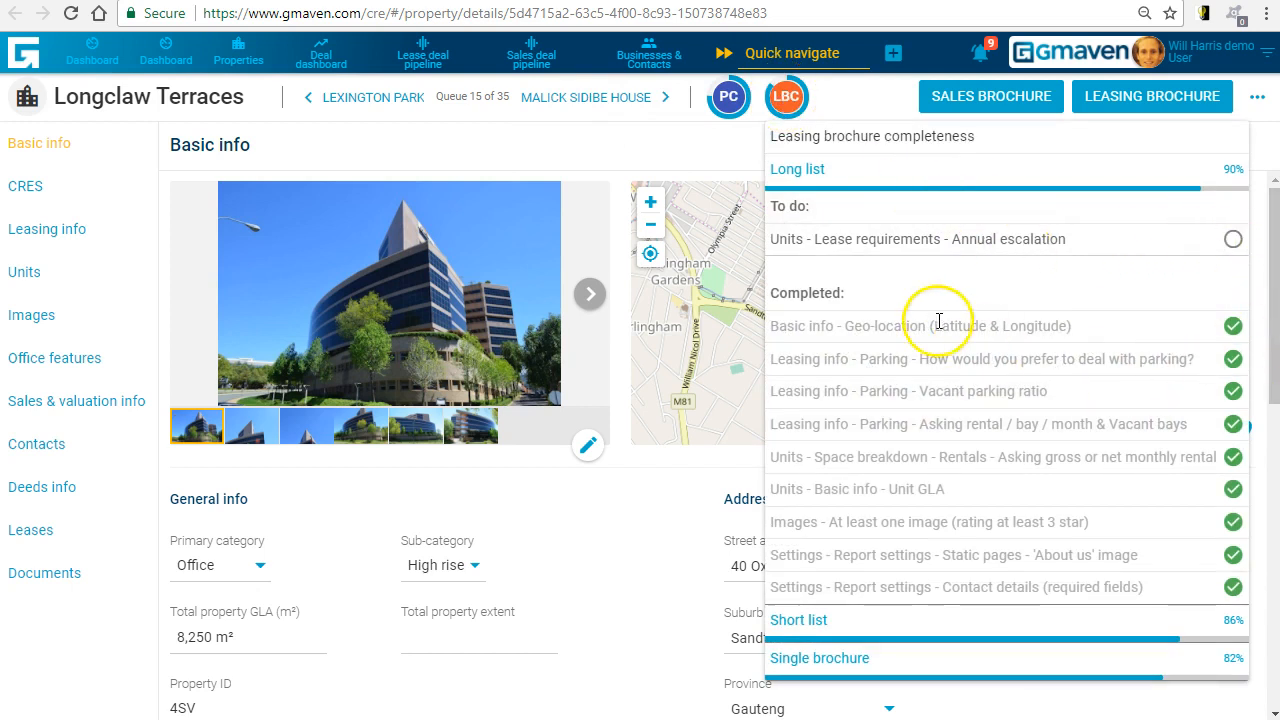
left_click(798, 621)
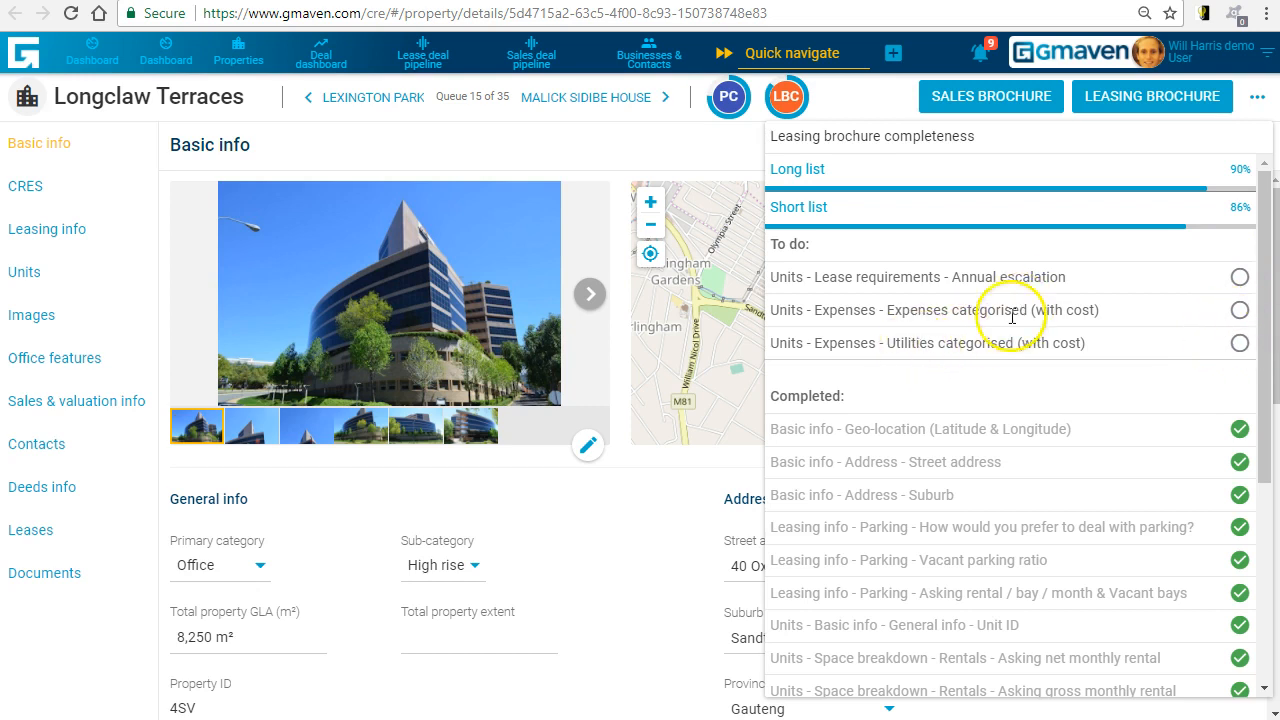
left_click(787, 98)
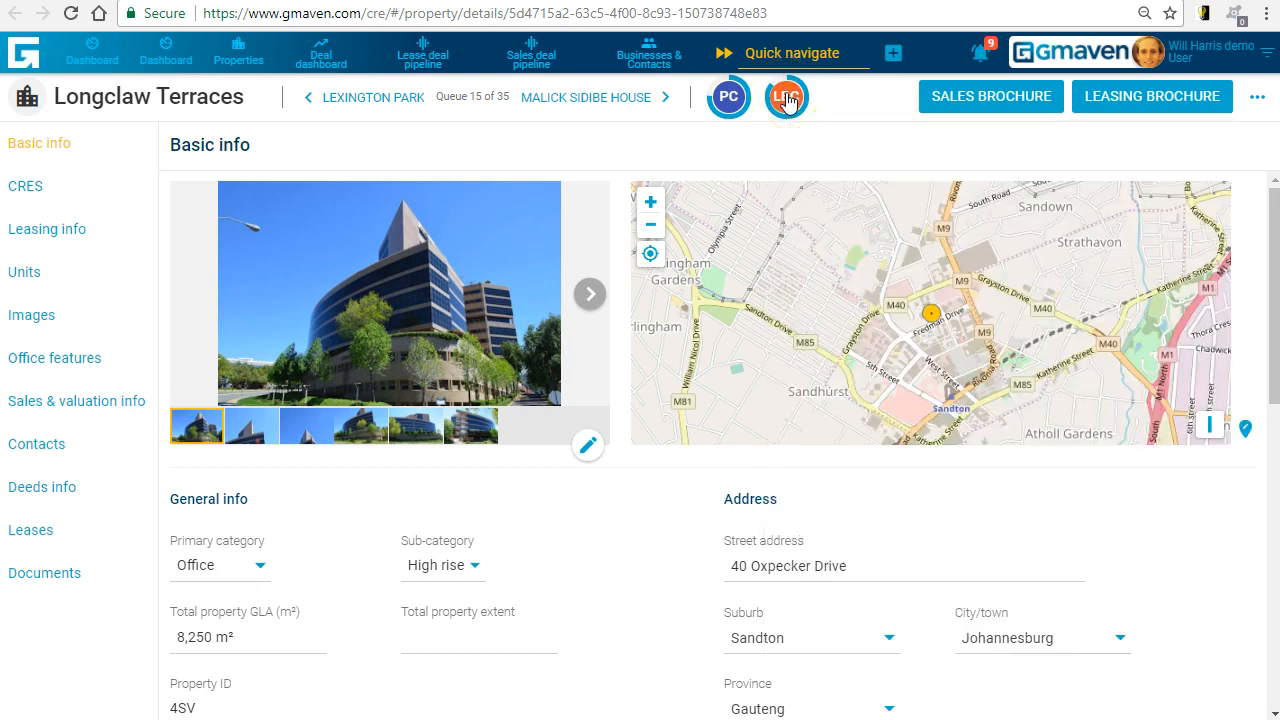
- Return to the ABC deal and mark the OTL stage of Longclaw Terraces complete
left_click(790, 1)
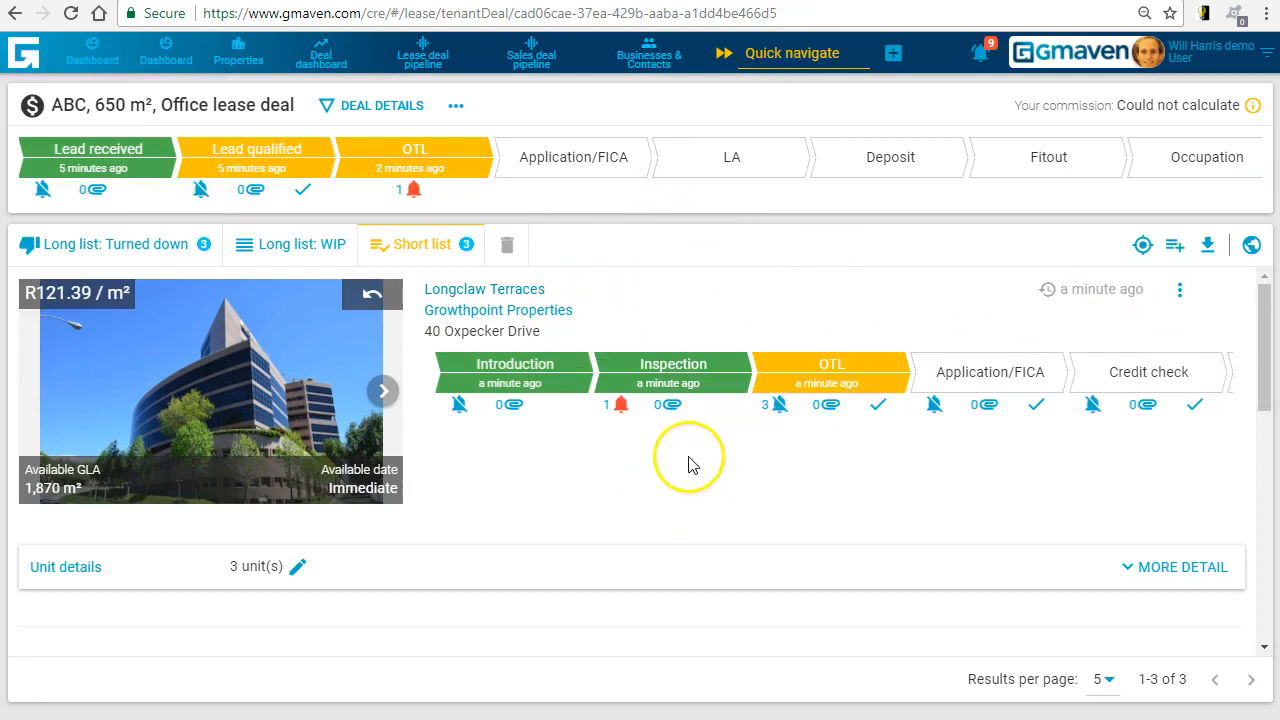
left_click(880, 406)
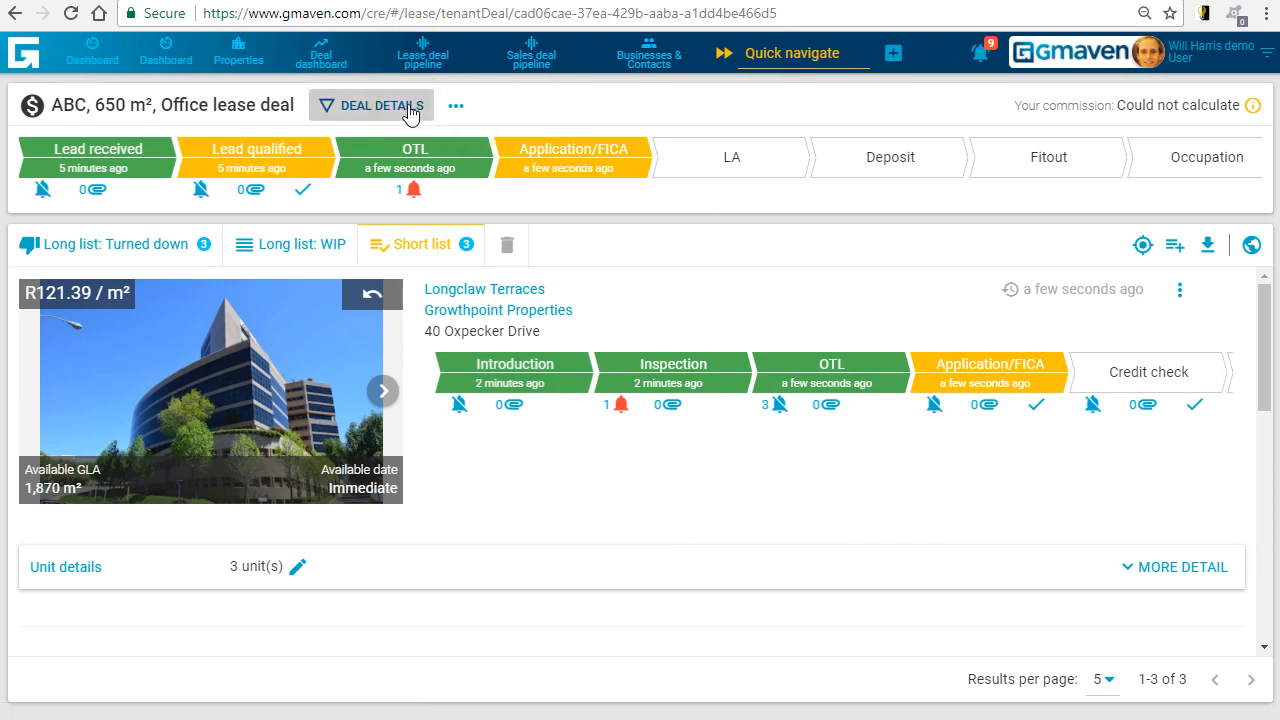
- Review the deal details of the ABC lease, examining its requirements, intel with the economics section, and lease terms
left_click(384, 106)
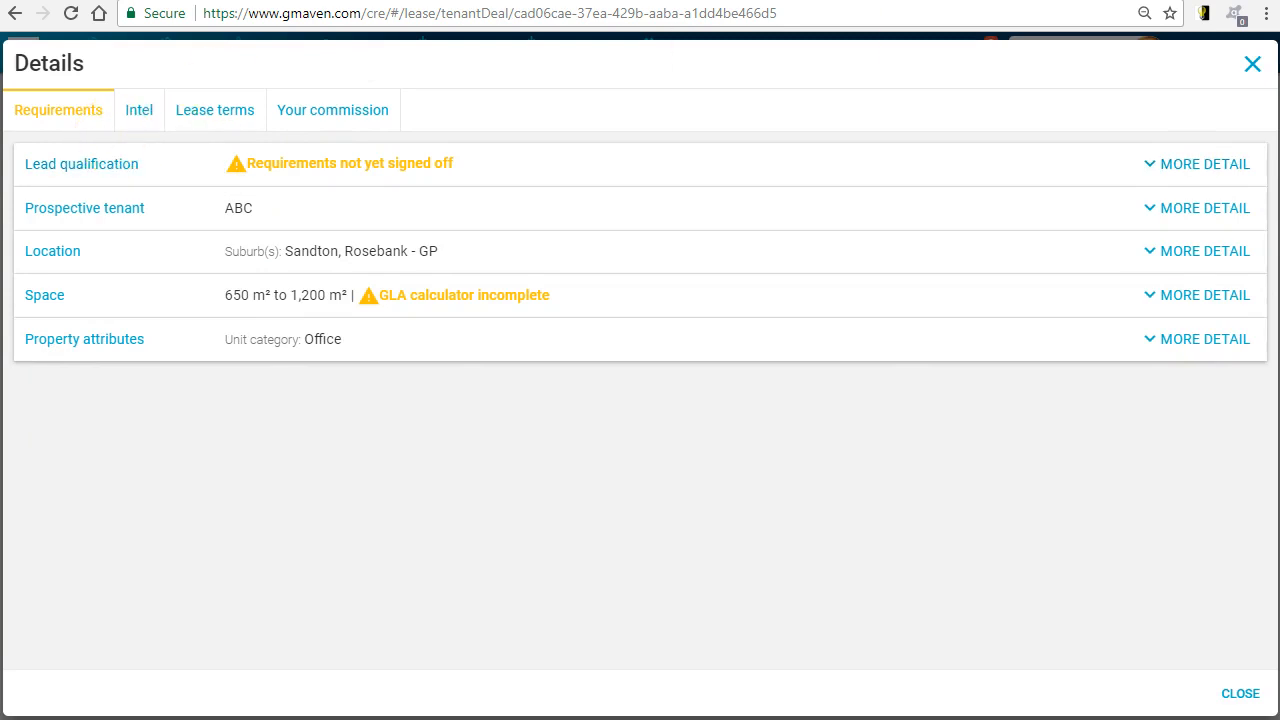
left_click(1253, 65)
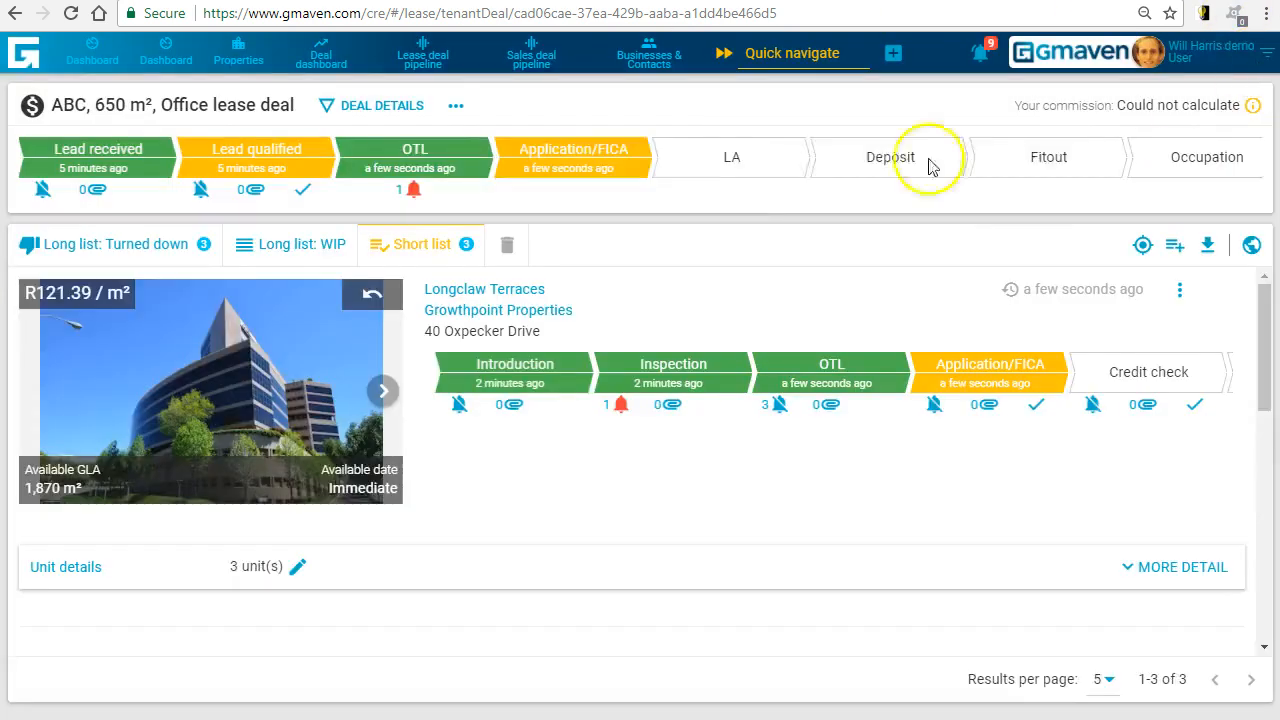
left_click(372, 105)
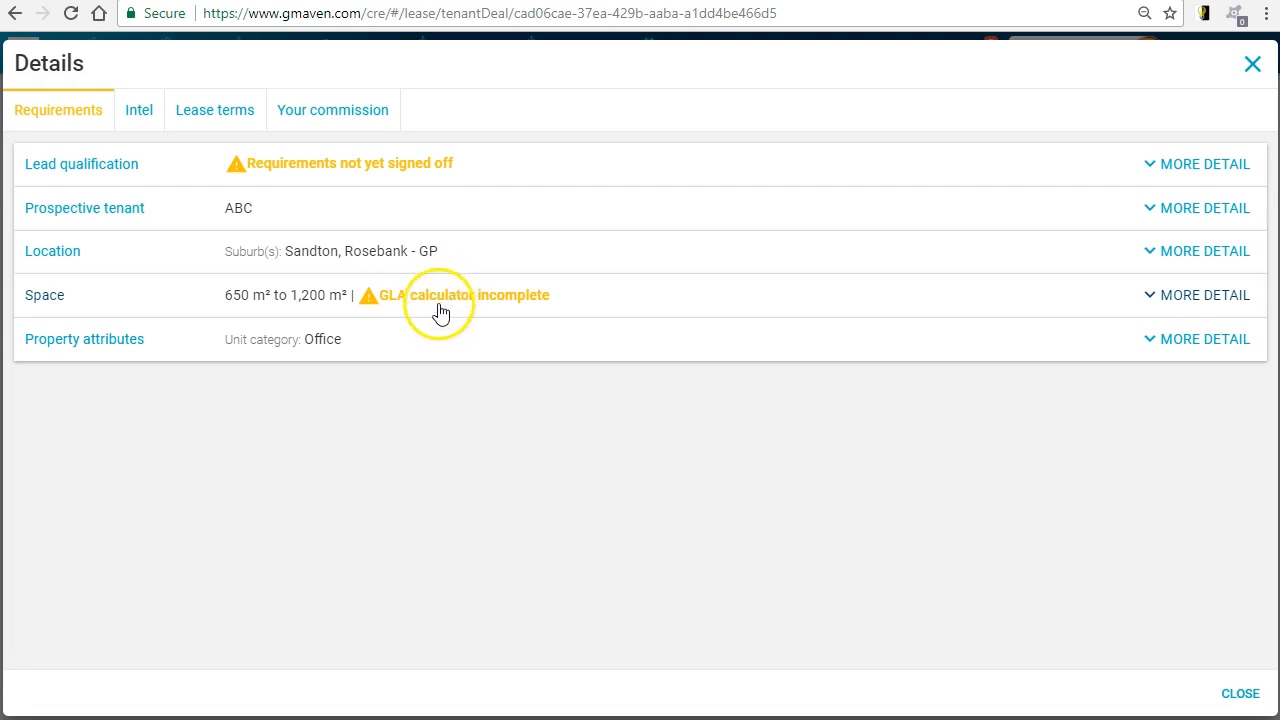
left_click(147, 122)
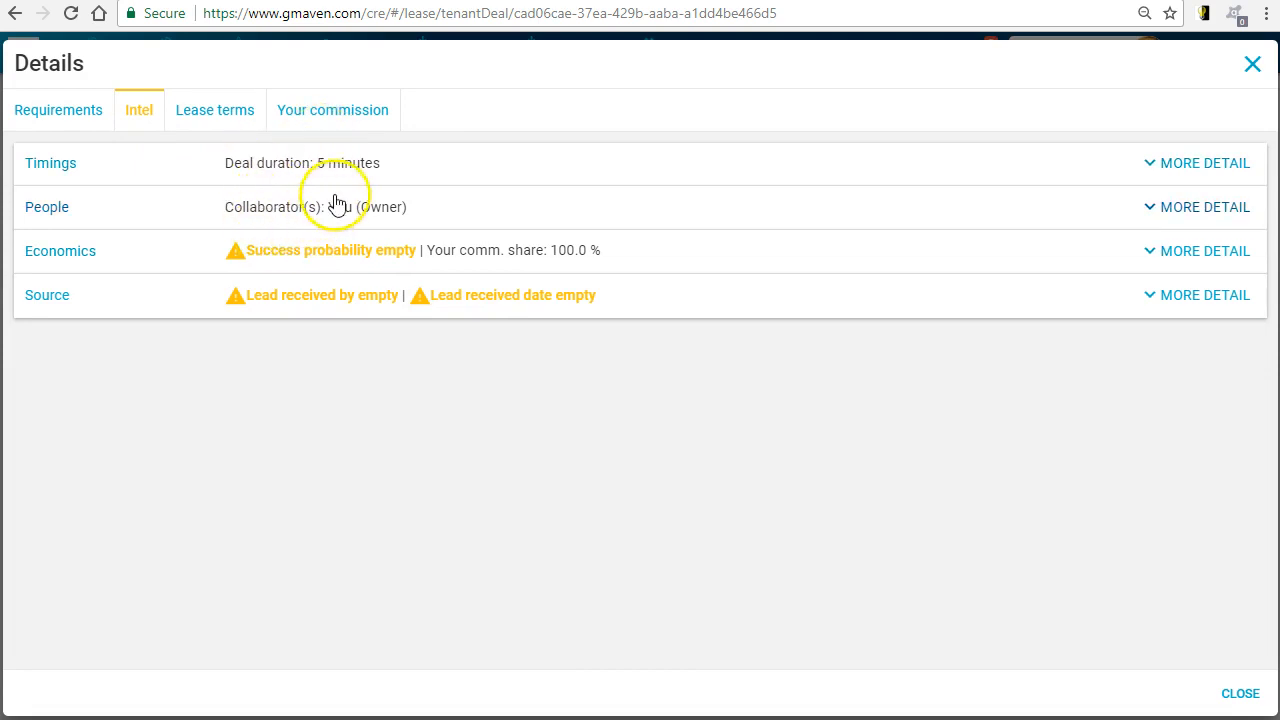
left_click(85, 262)
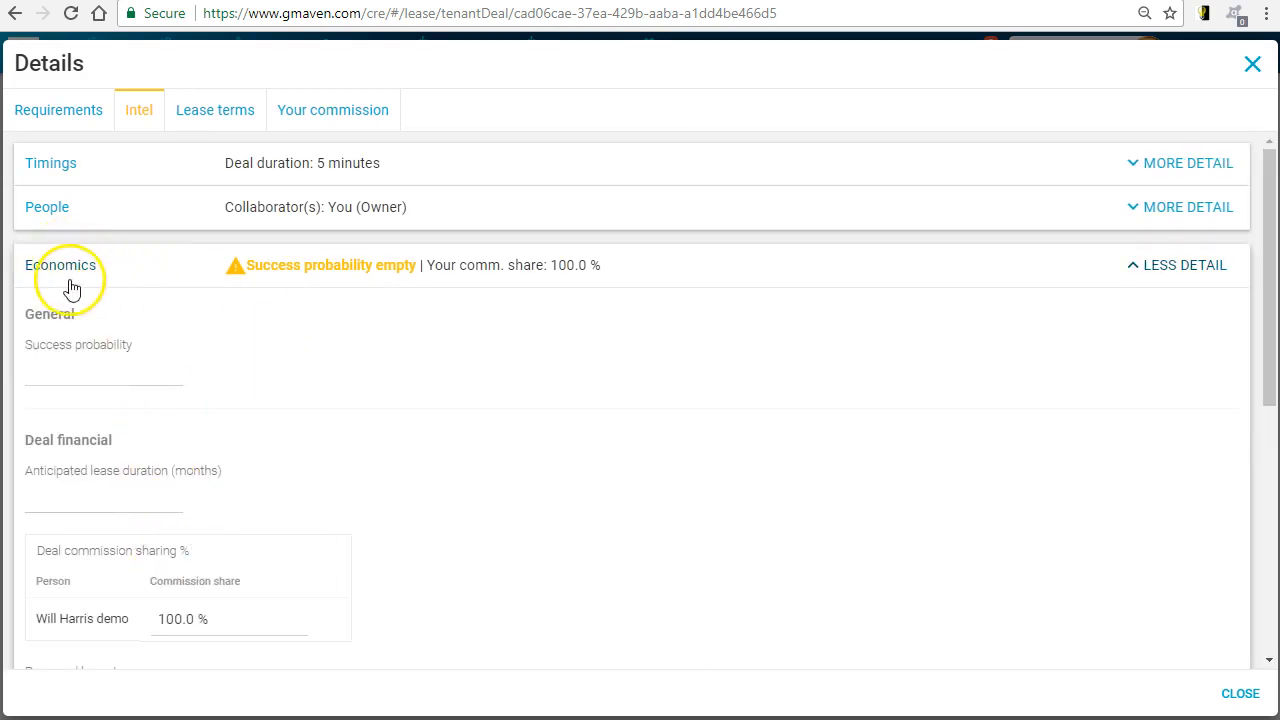
left_click(63, 280)
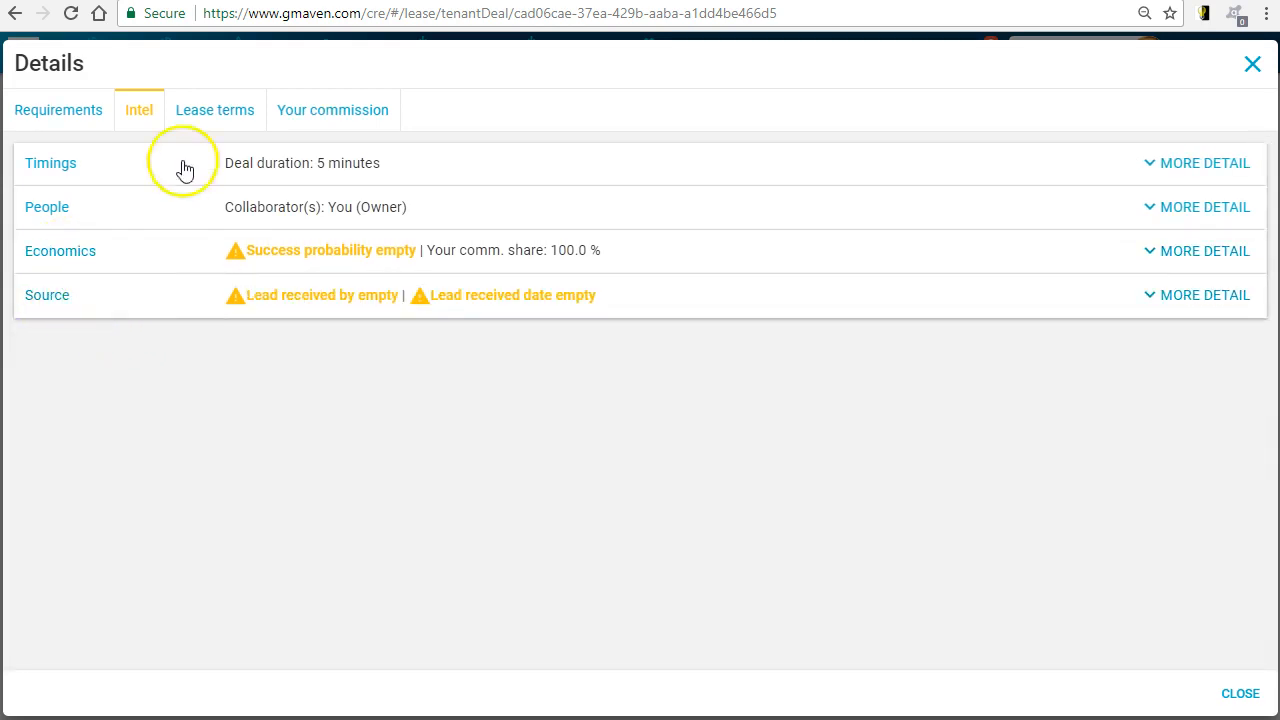
left_click(212, 107)
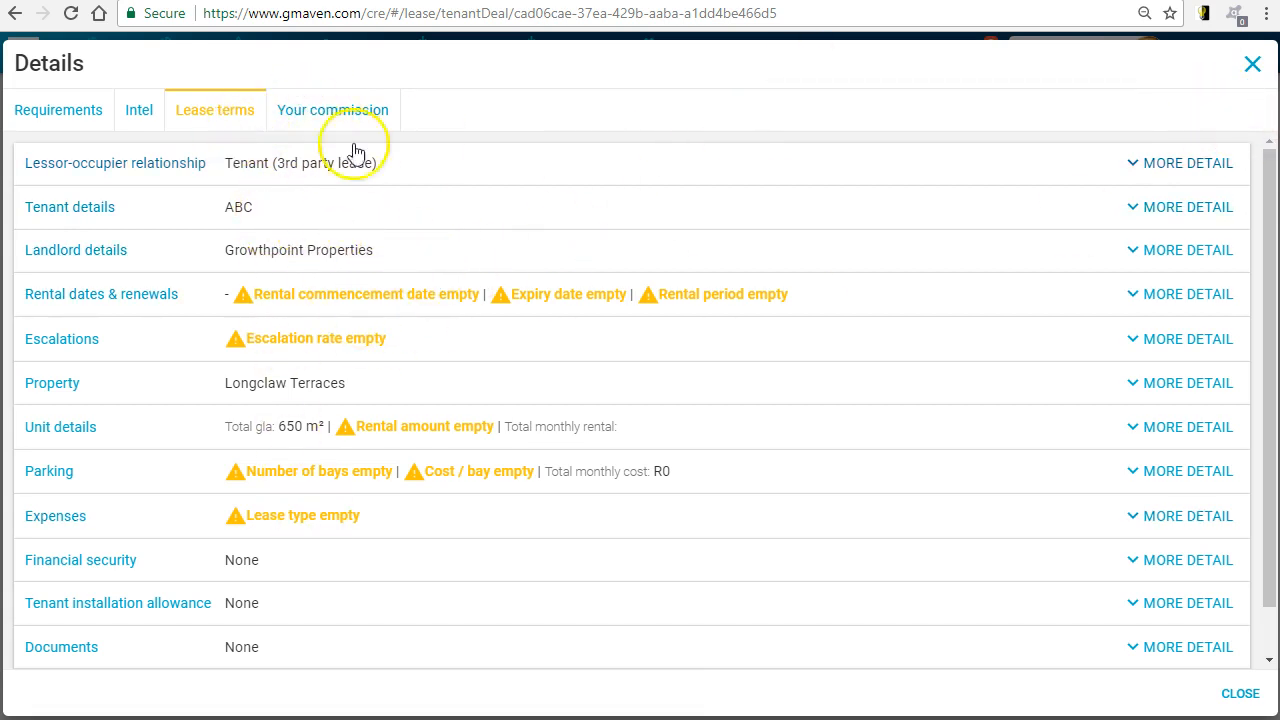
left_click(1256, 68)
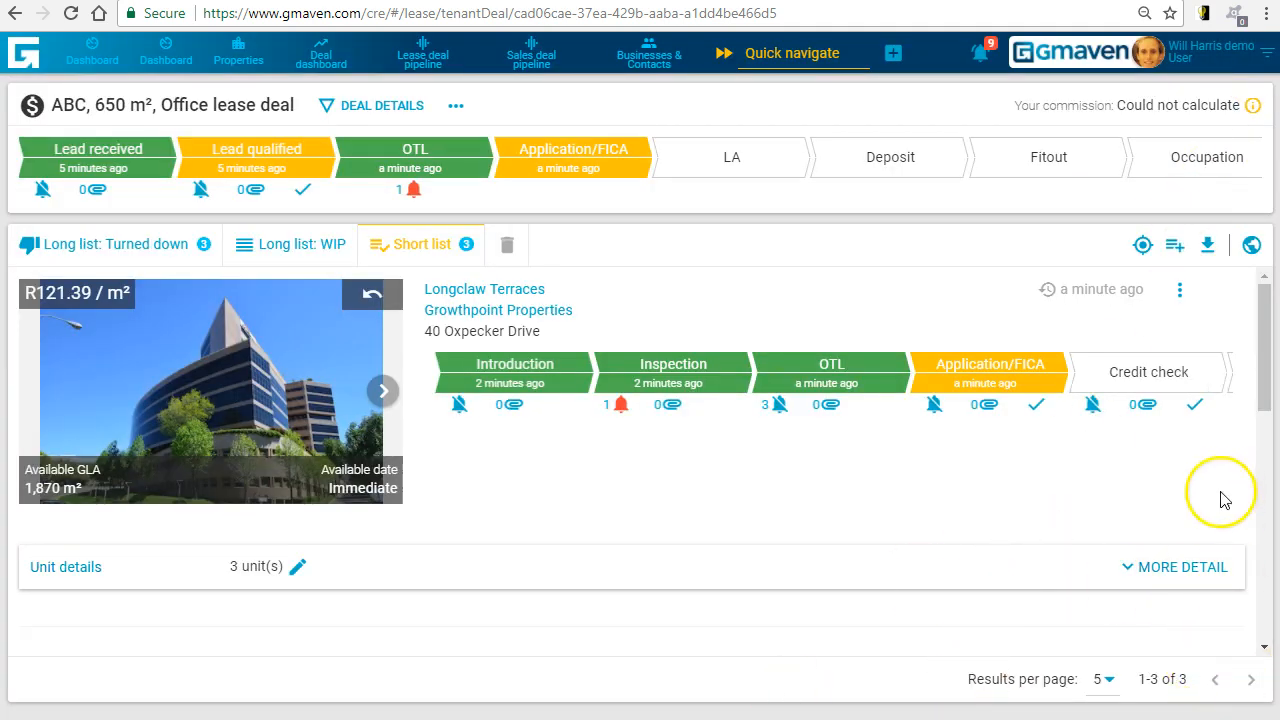
- Look through the remaining deal stages of Longclaw Terraces up to the commission paid stage
left_click(1222, 380)
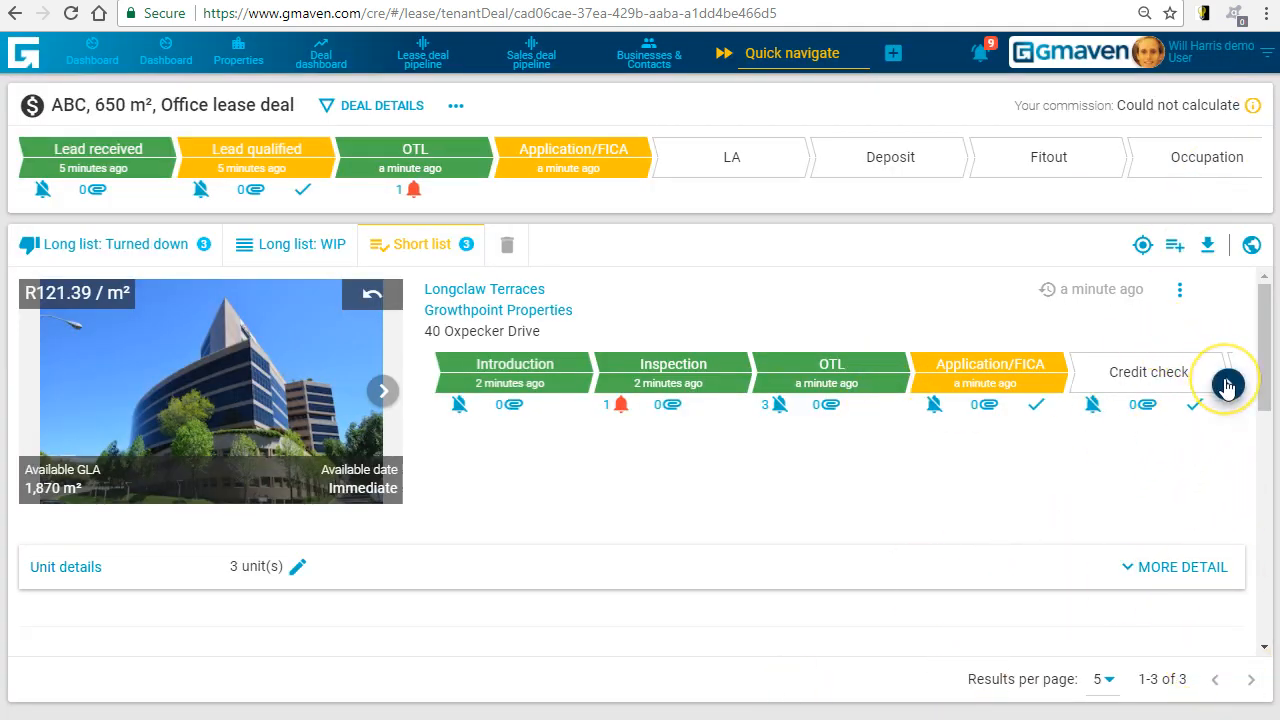
left_click(1223, 381)
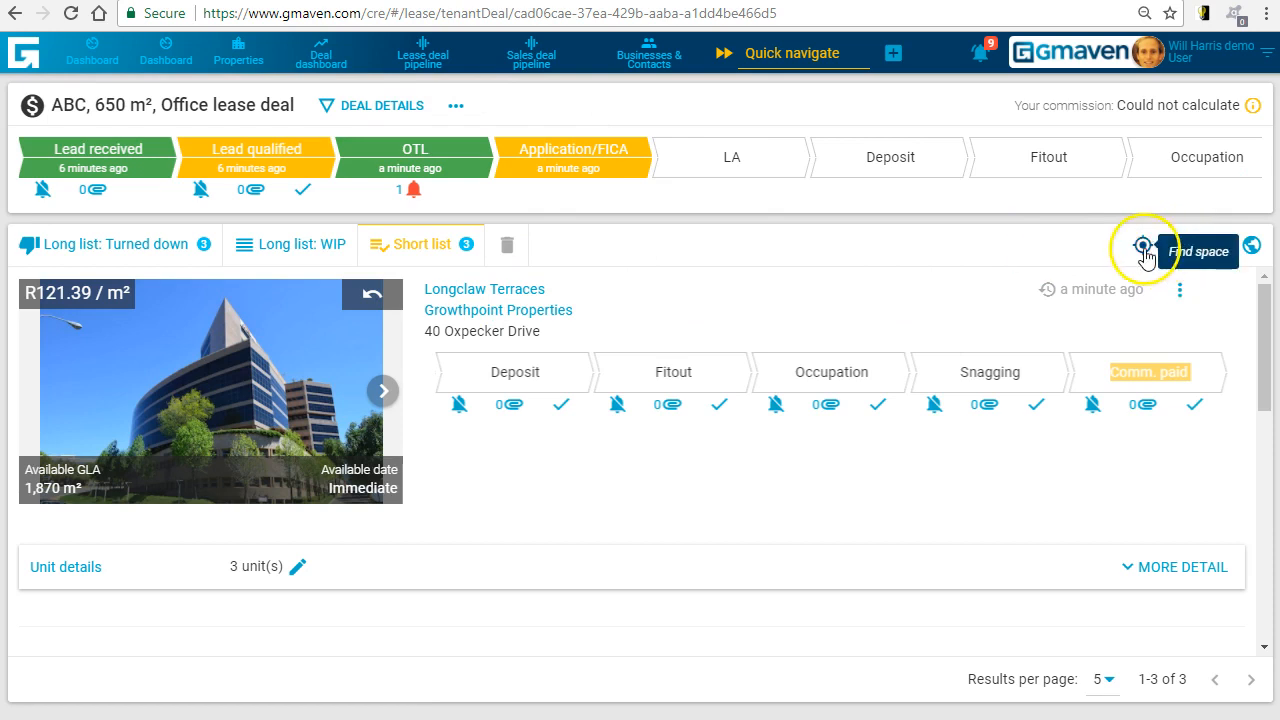
- Start adding specific properties to the leasing deal and search the property names for "street"
left_click(1179, 251)
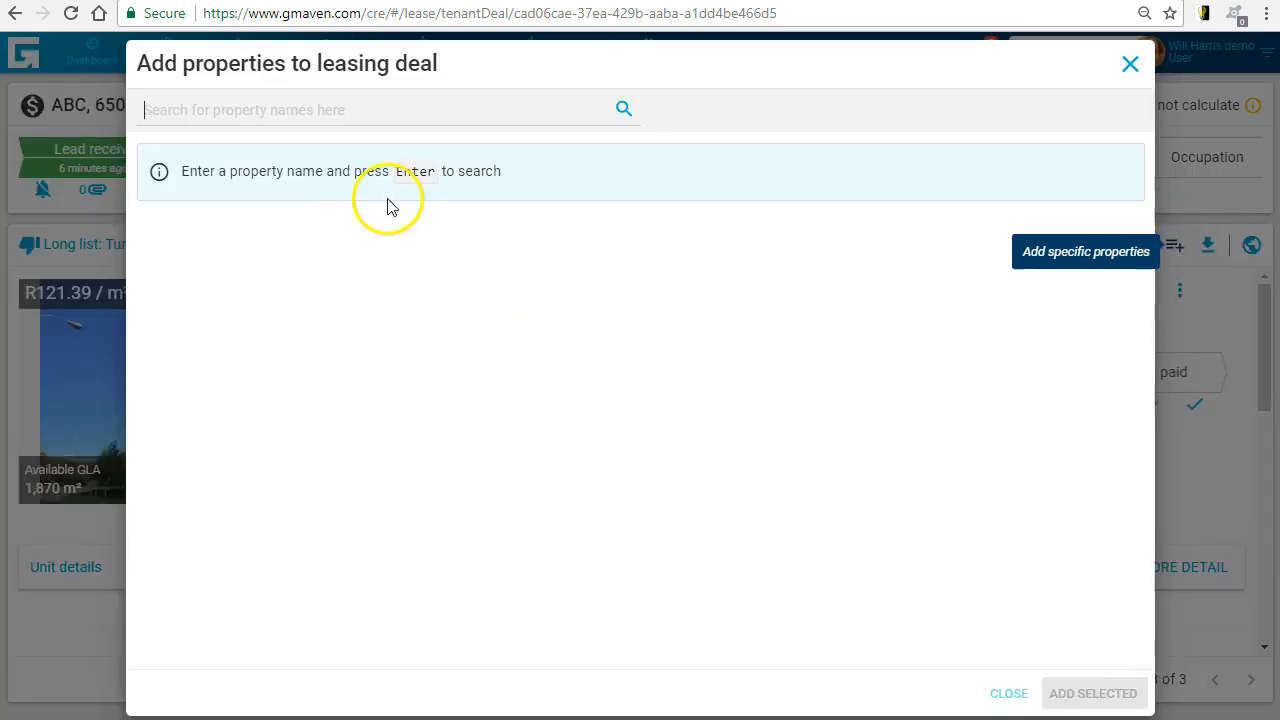
left_click(229, 112)
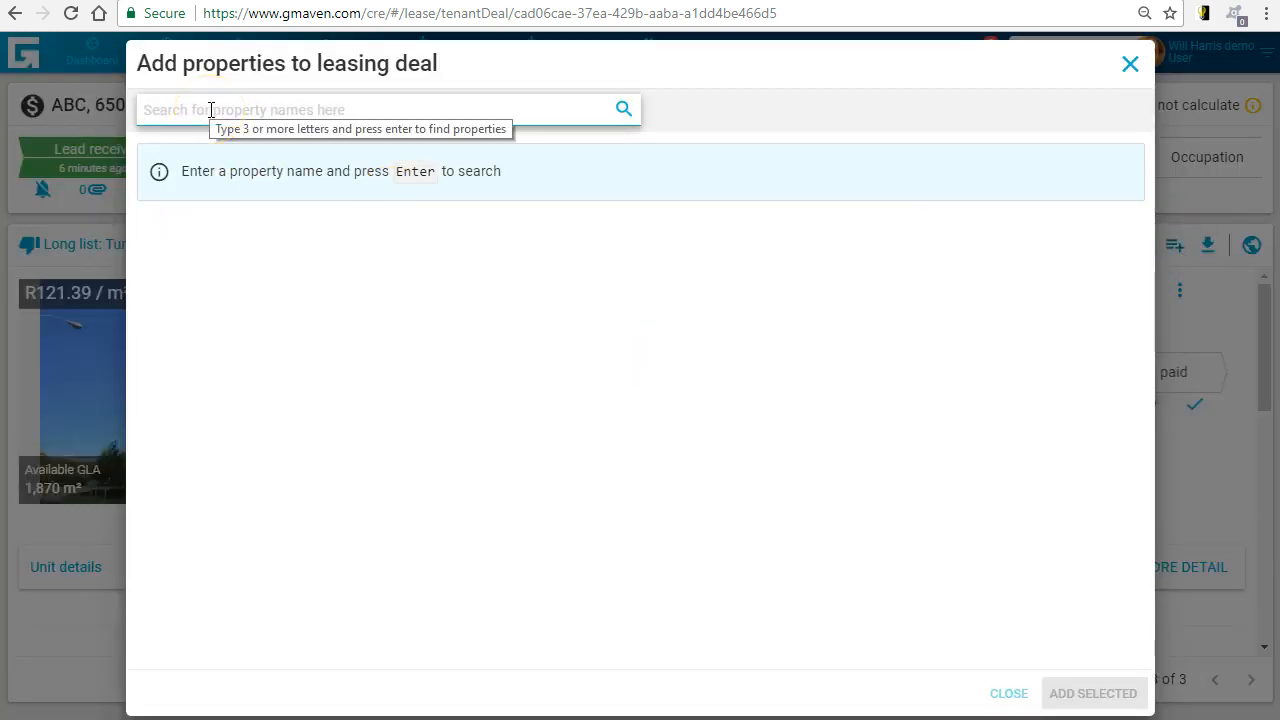
type("street")
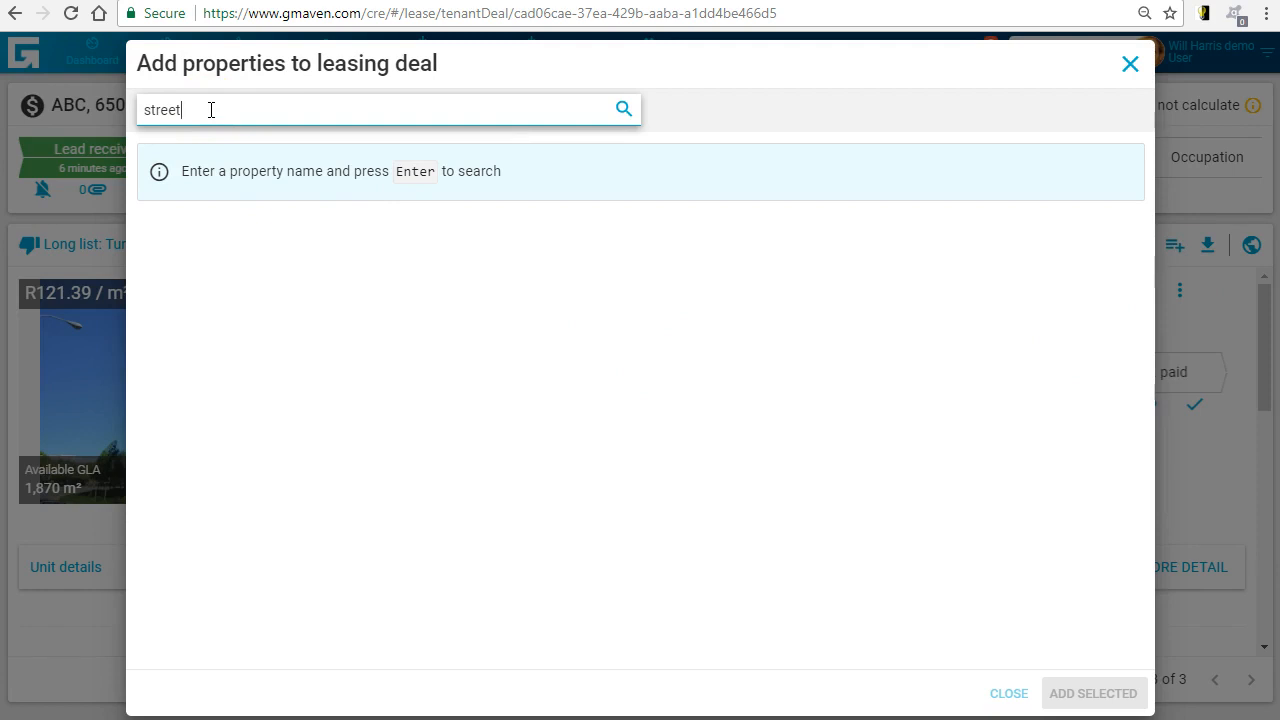
key("Return")
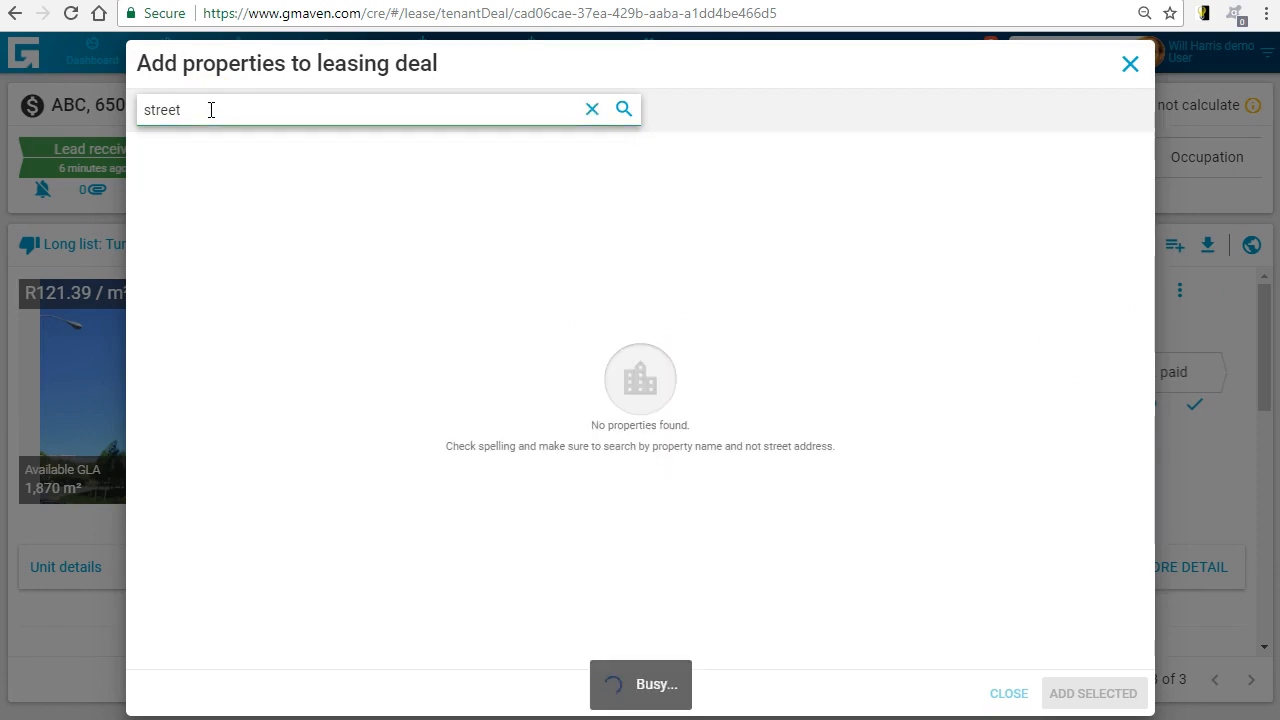
- Search the property names for "towers", add Derivative Towers to the deal, and show the work-in-progress long list
left_click(207, 167)
type("towers")
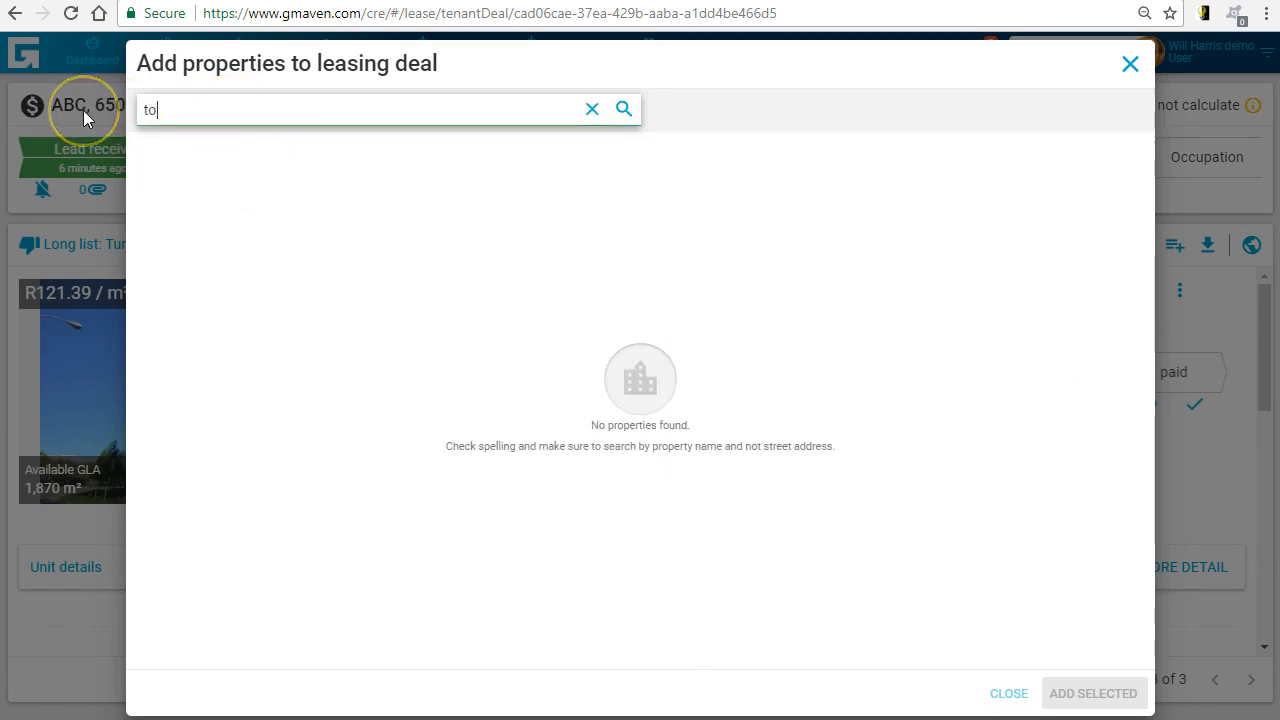
key("Return")
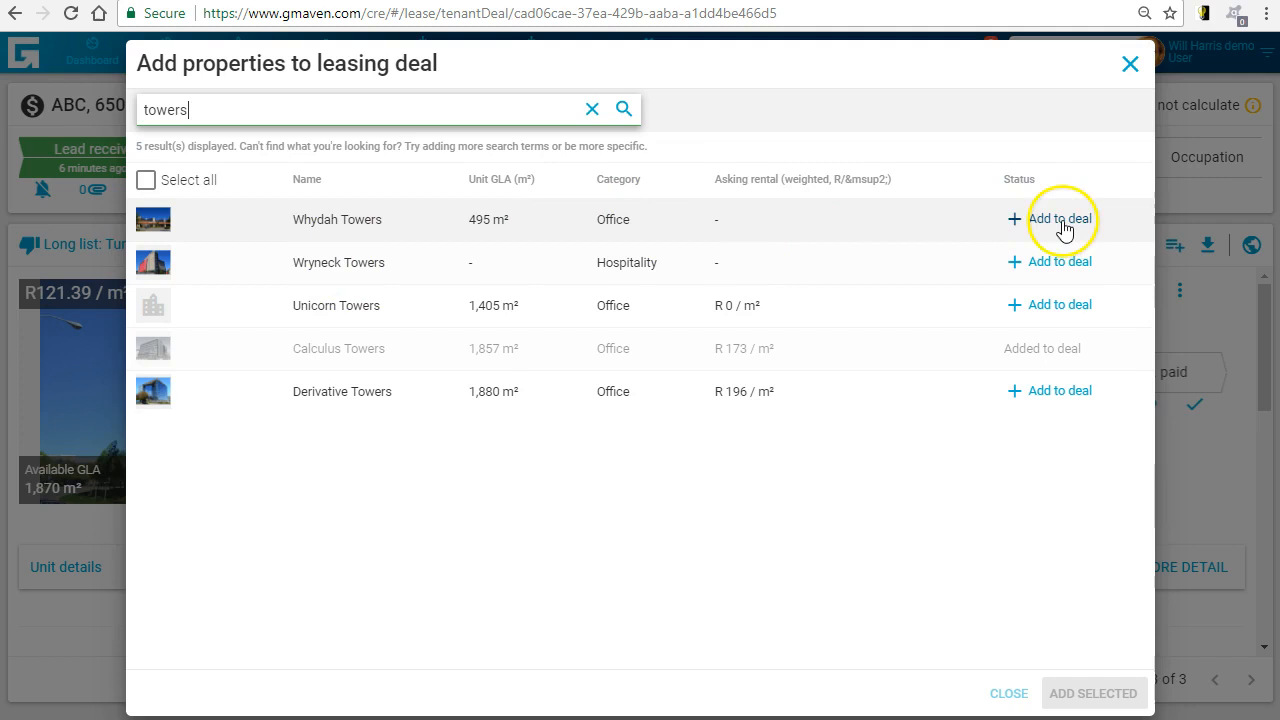
left_click(1061, 400)
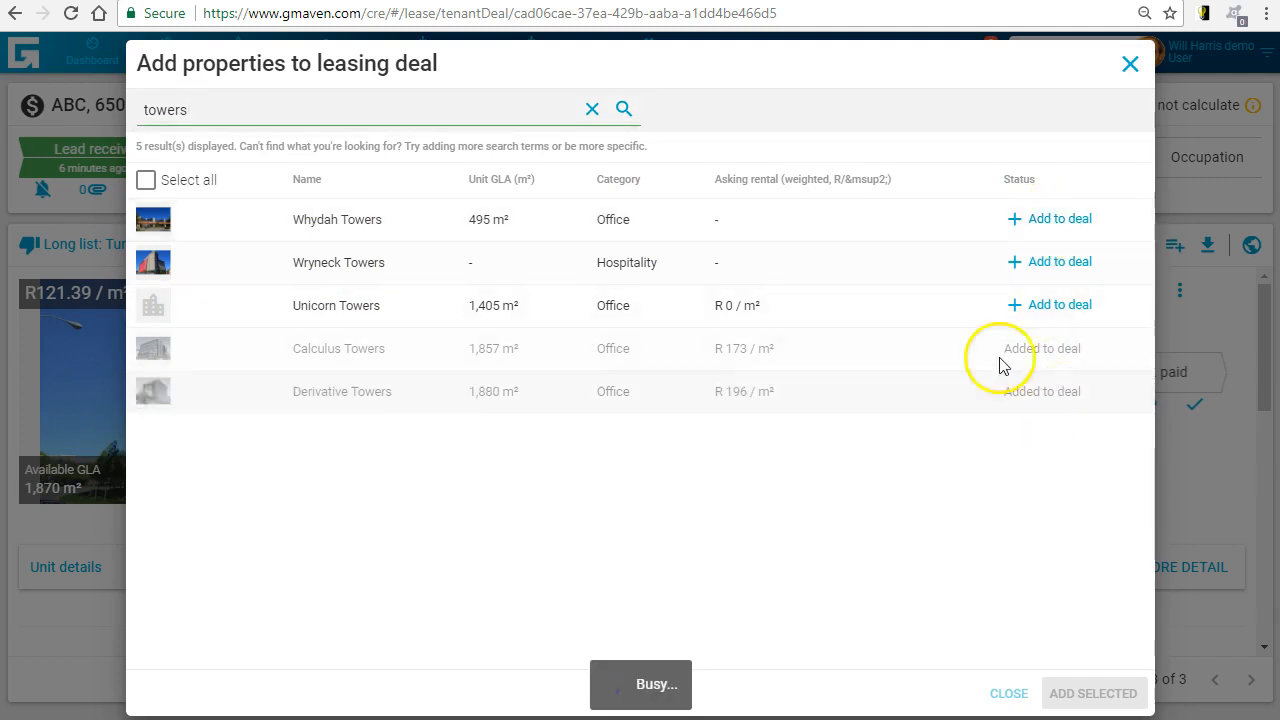
left_click(1130, 63)
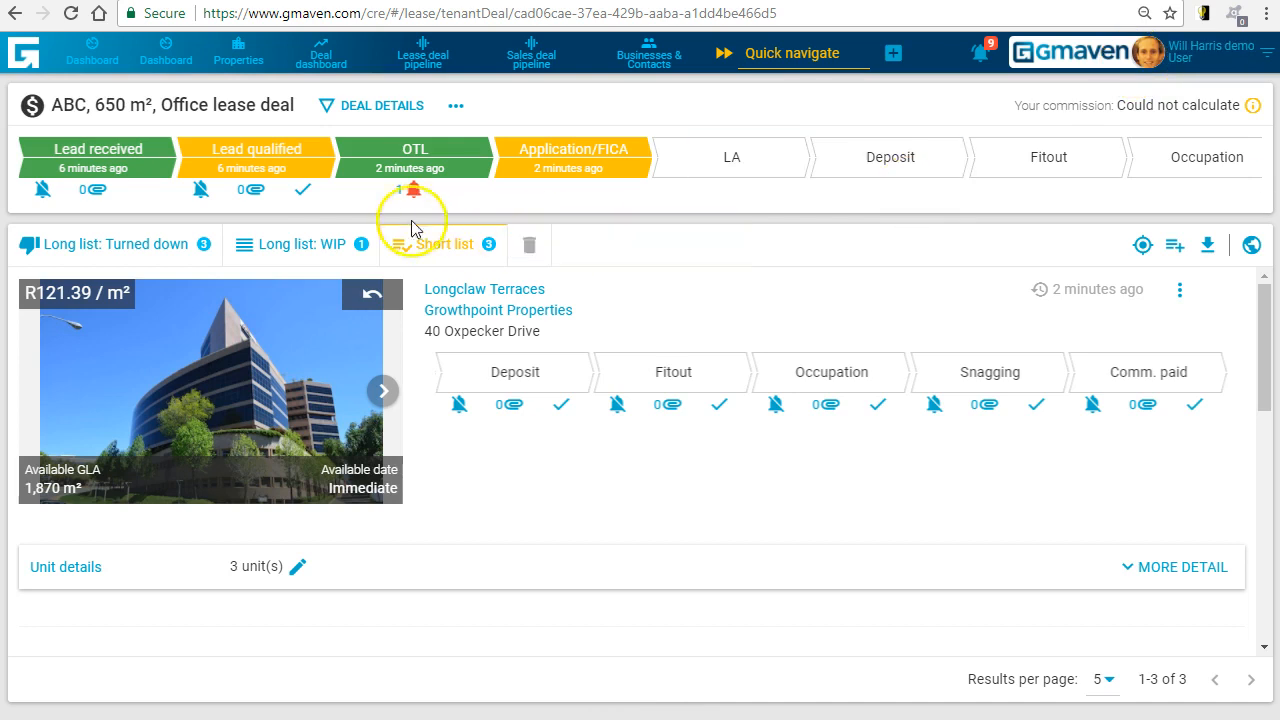
left_click(314, 245)
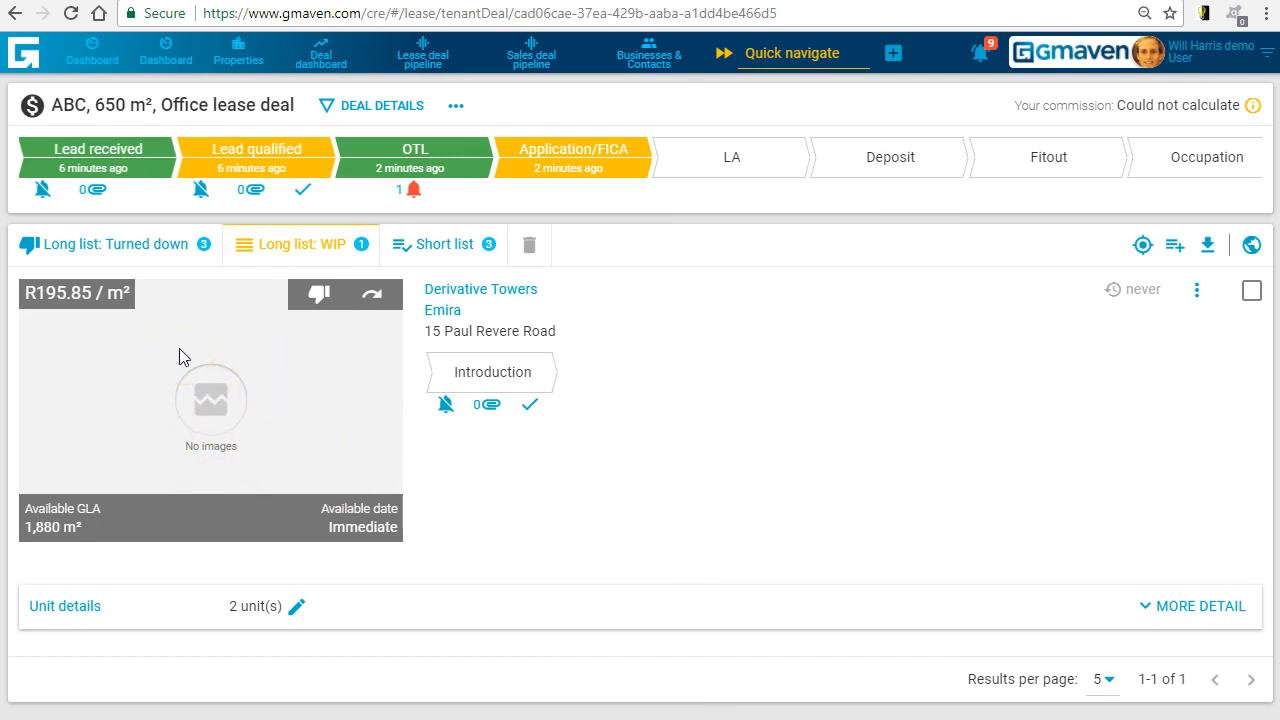
- Open the lease deal pipeline and look through the deals in the OTL phase
left_click(423, 60)
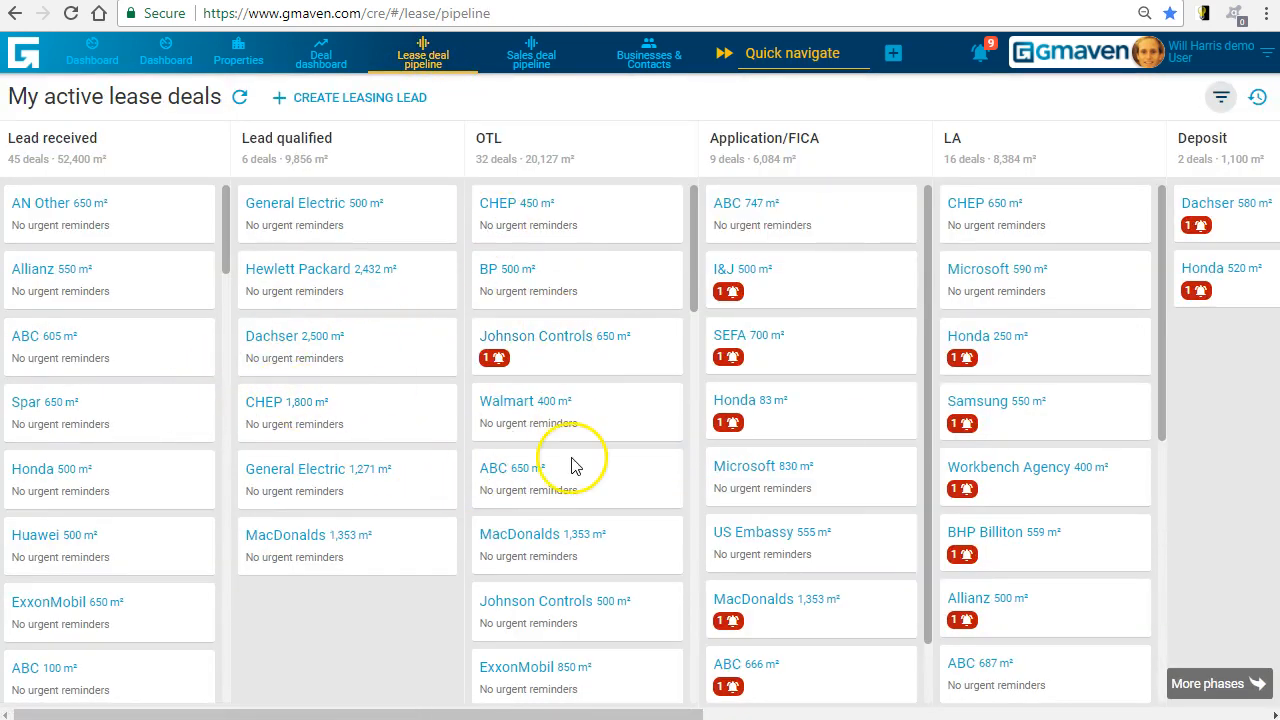
scroll(571, 457, "down", 3)
scroll(573, 458, "down", 4)
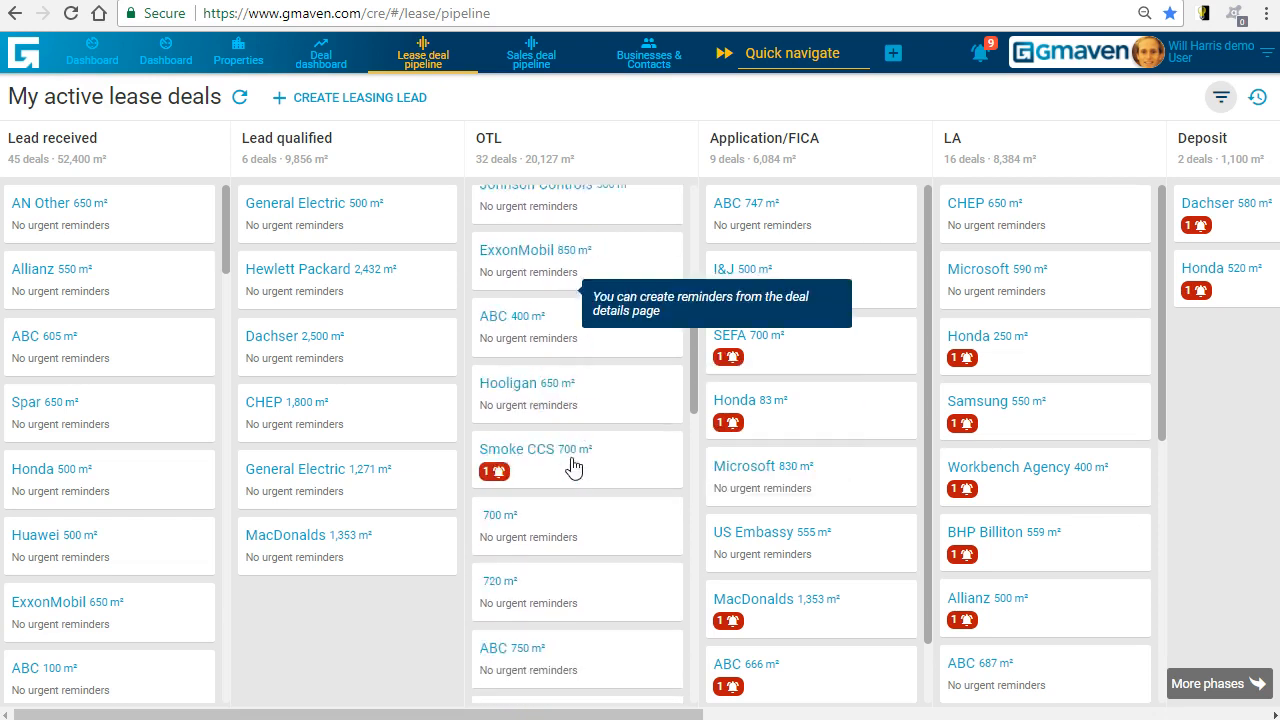
left_click_drag(573, 458, 584, 414)
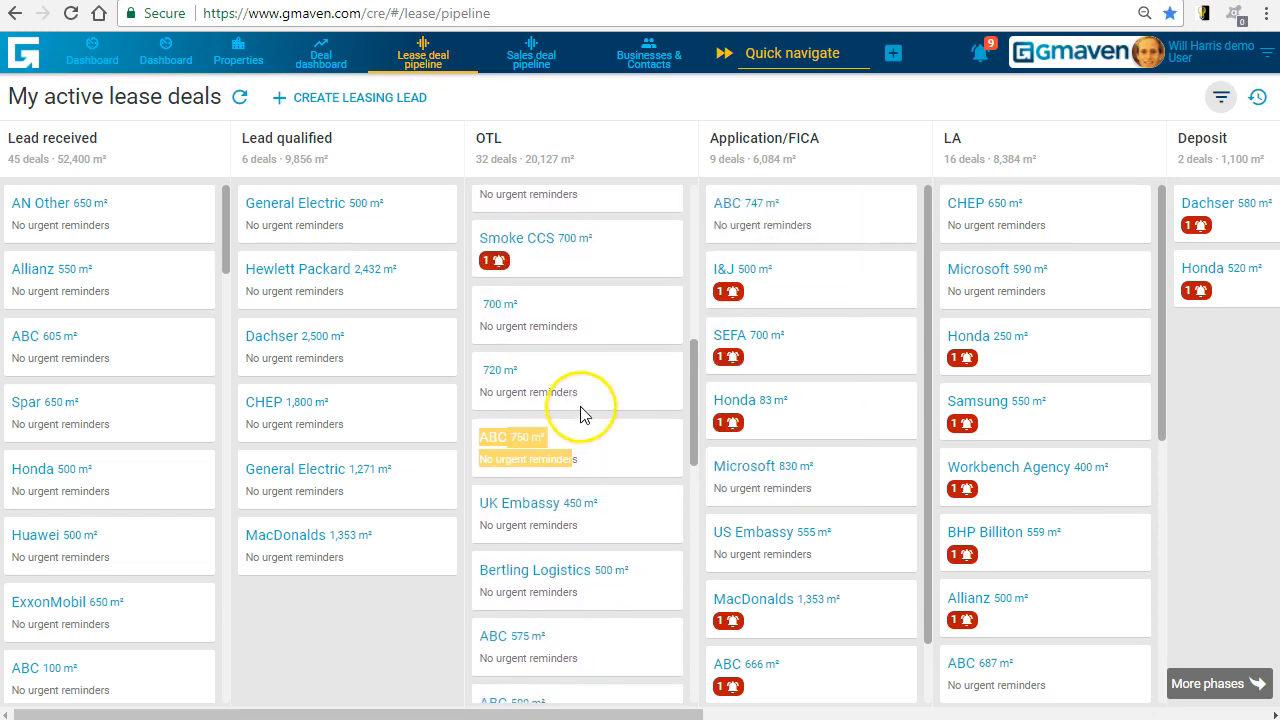
- Find "abc" on the pipeline page and look for the ABC 650 m² deal in the Application/FICA phase
left_click(340, 686)
key("ctrl+f")
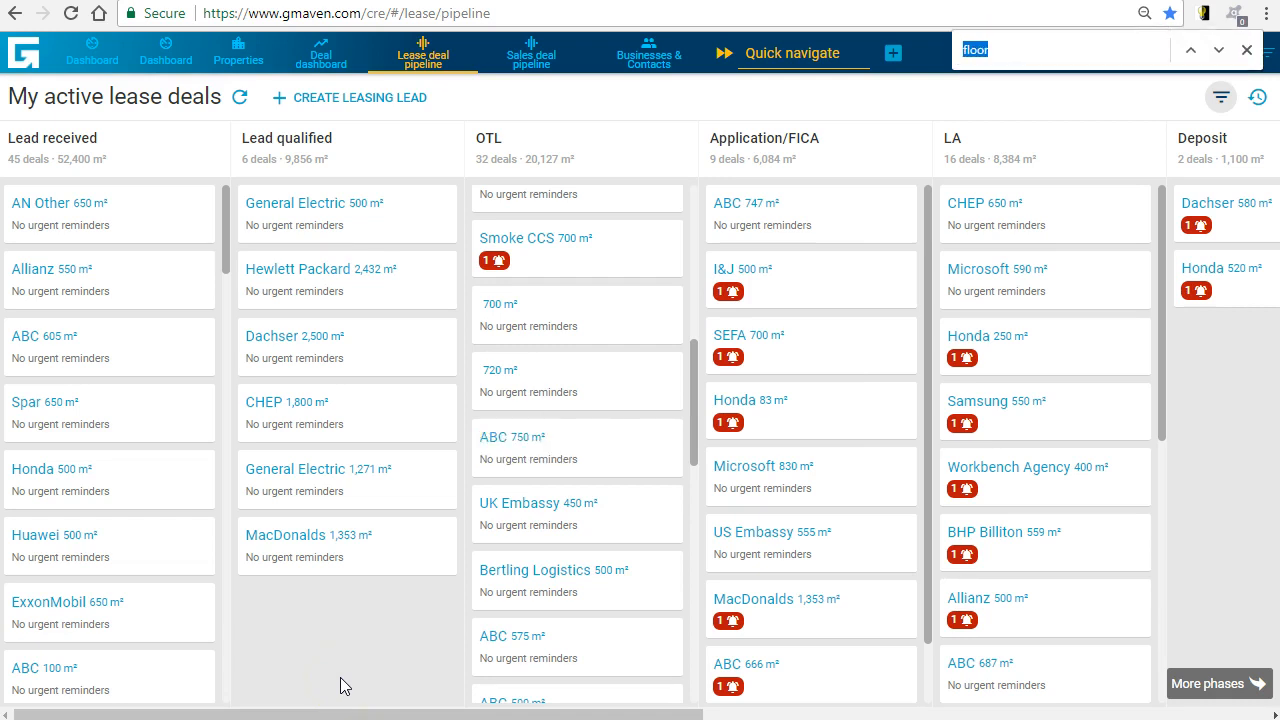
left_click(1246, 49)
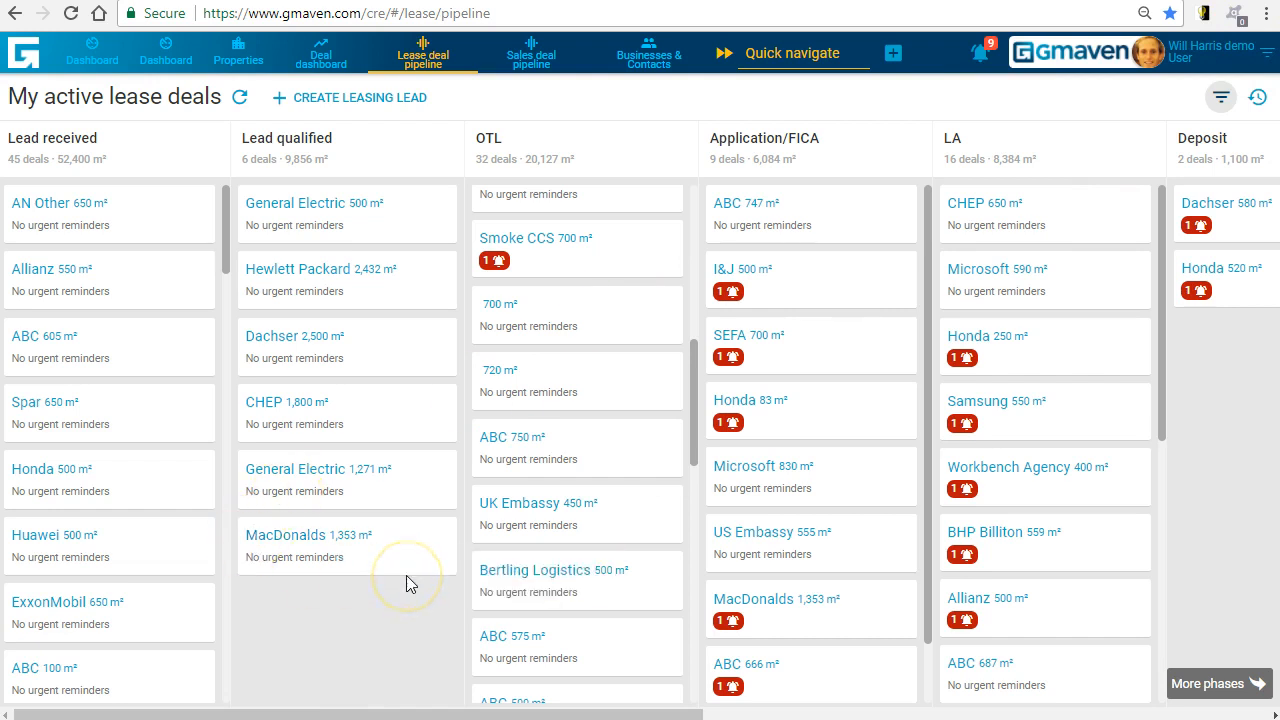
key("ctrl+f")
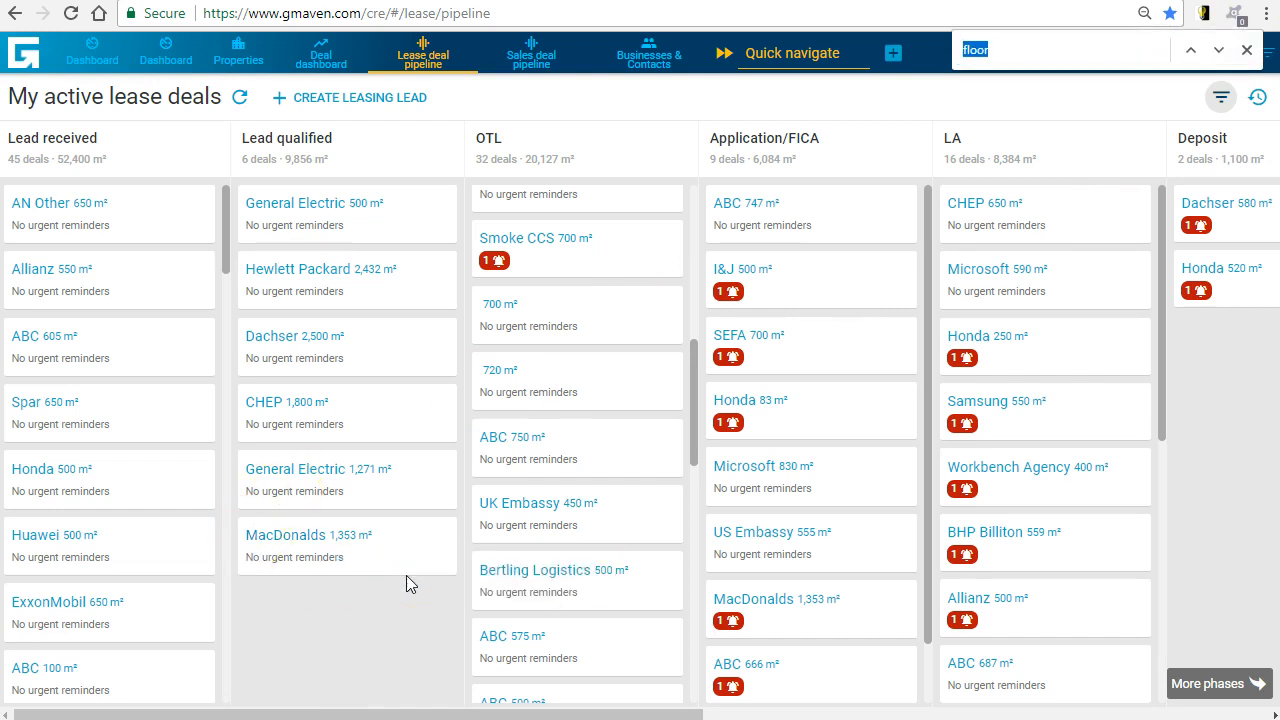
type("abc")
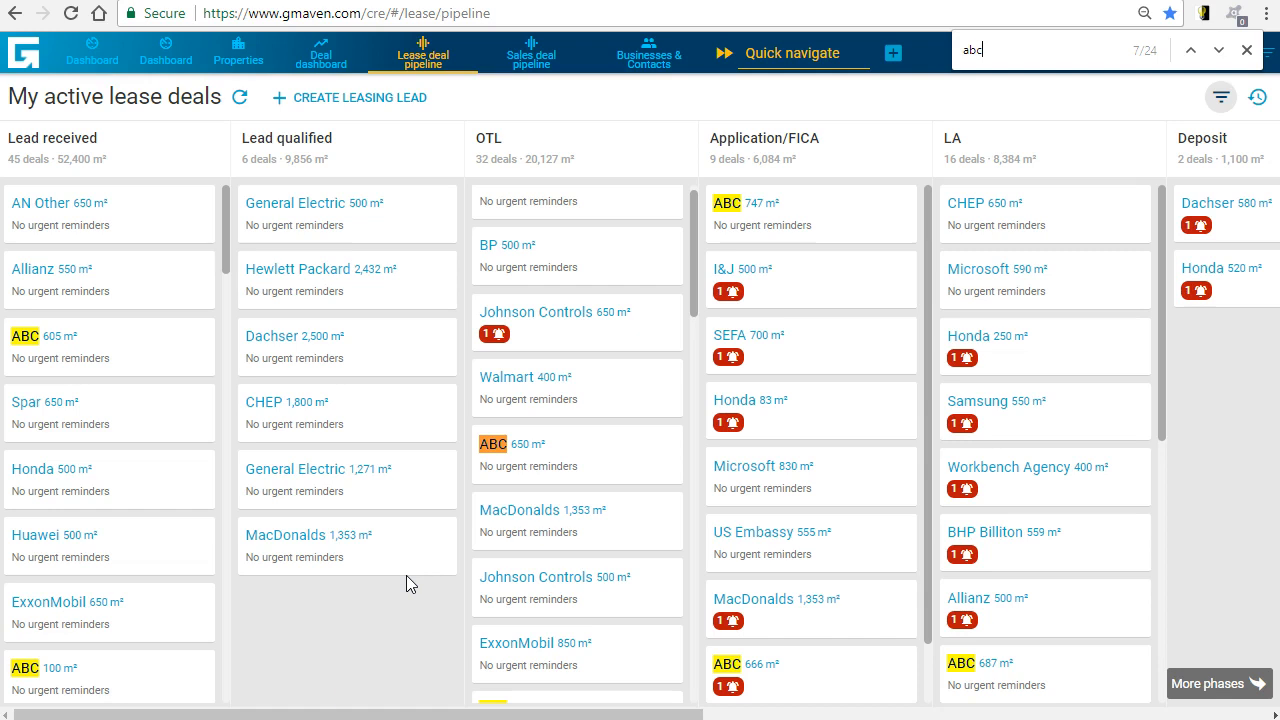
scroll(820, 523, "down", 1)
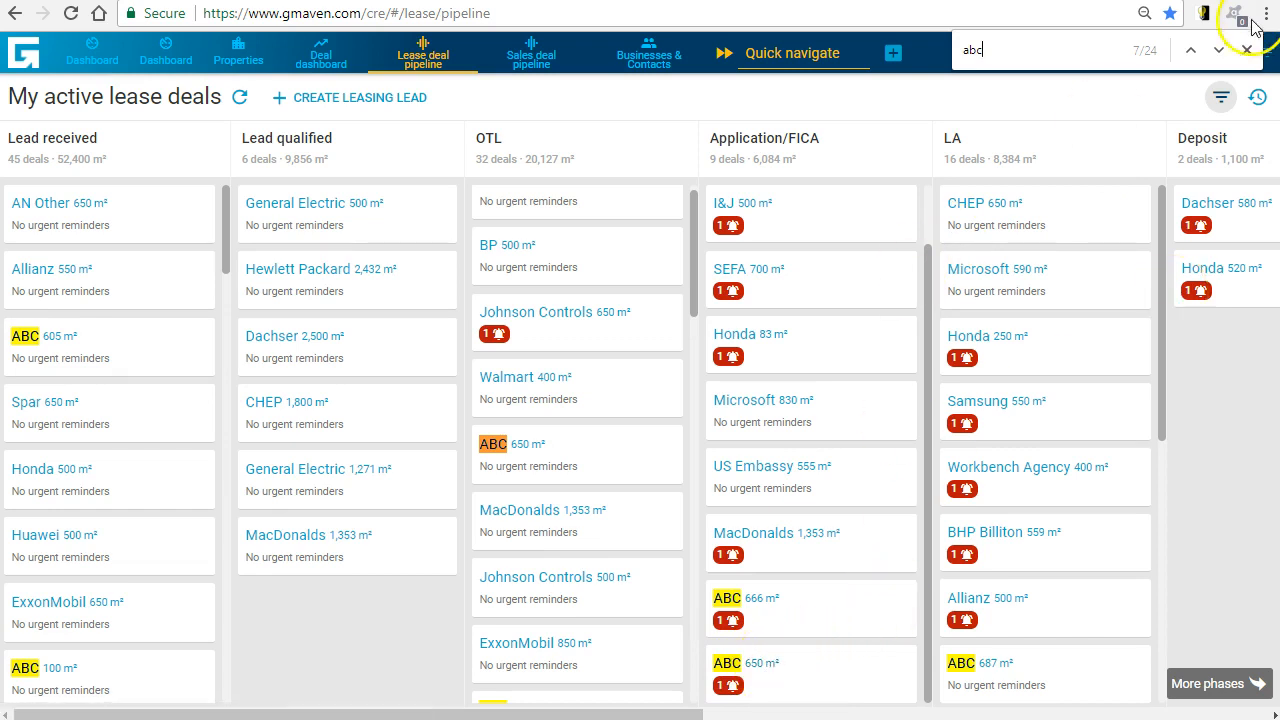
left_click(1246, 50)
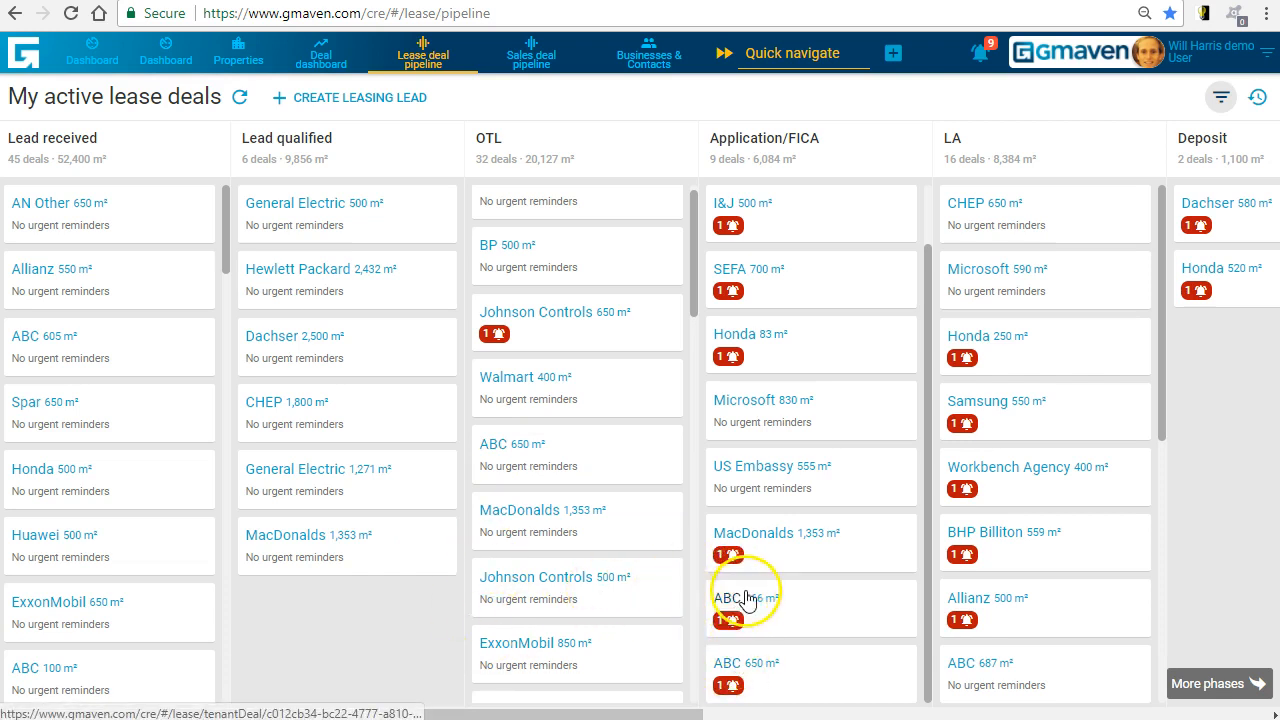
- Reload the lease deal pipeline page
mouse_move(340, 225)
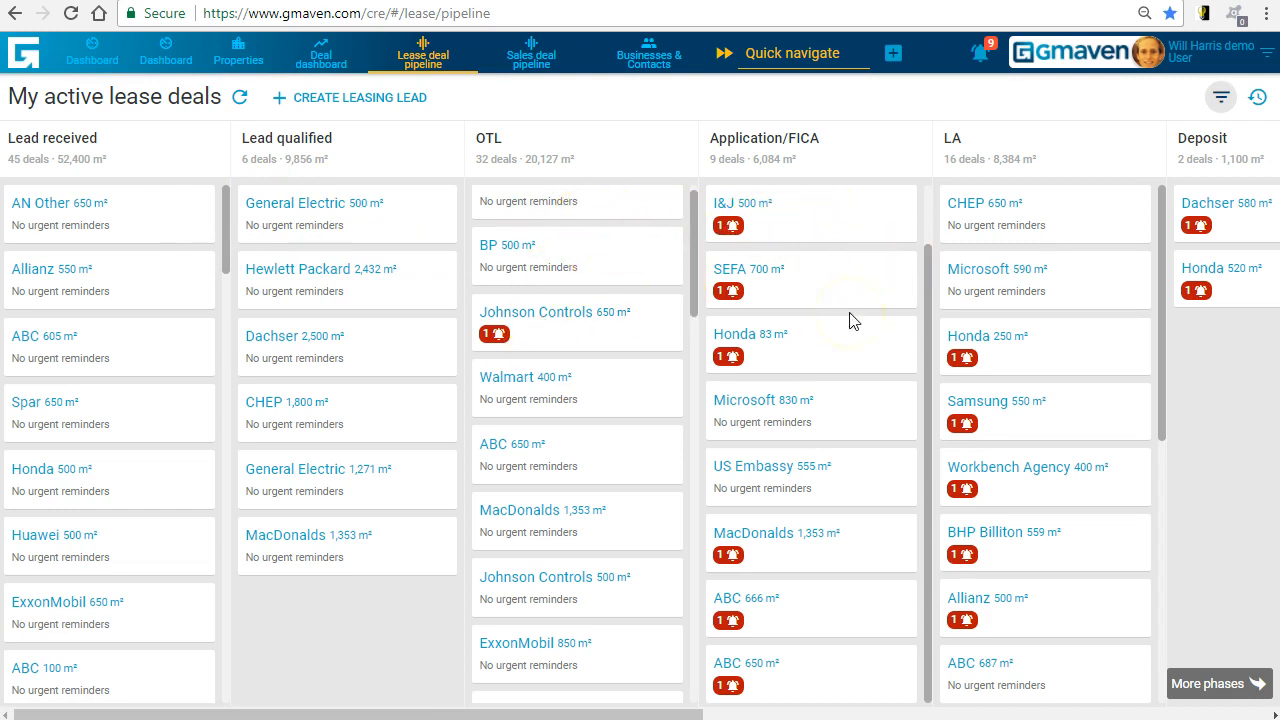
key("F5")
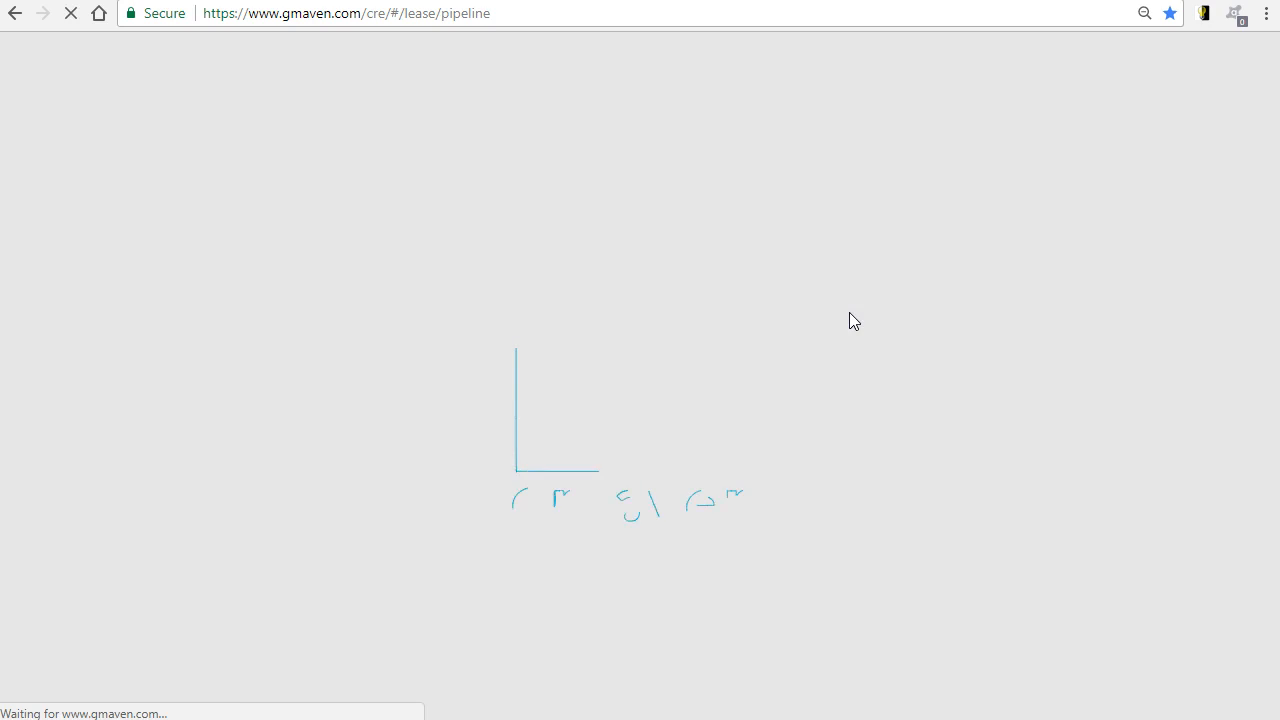